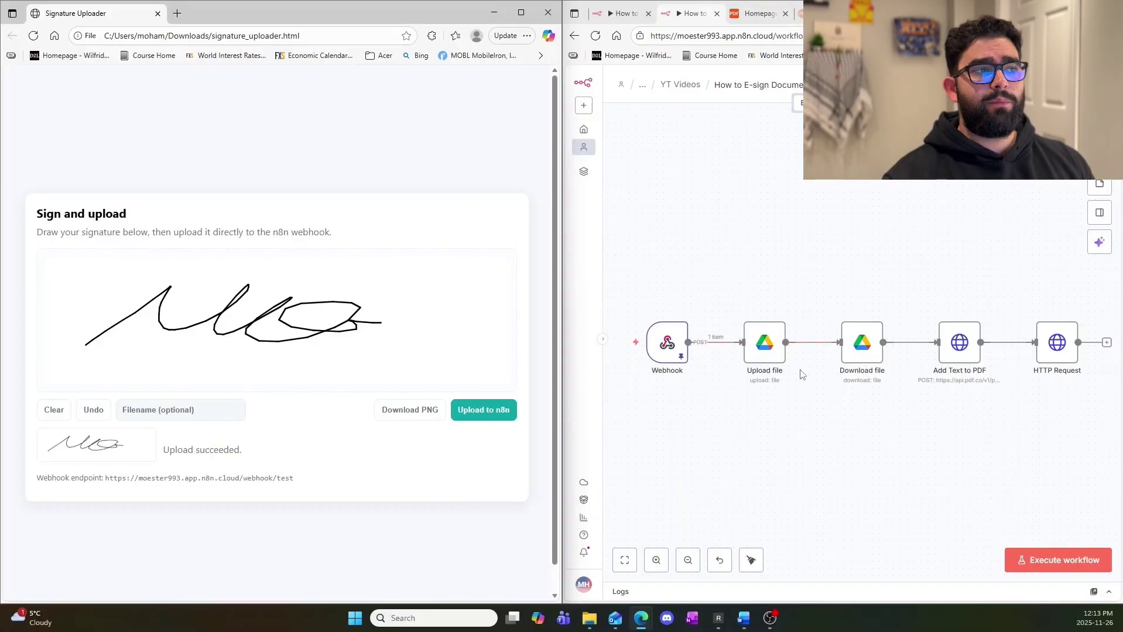
Open the latest execution of the finished e-sign workflow and download the approved purchase order PDF from its HTTP Request node
click(852, 103)
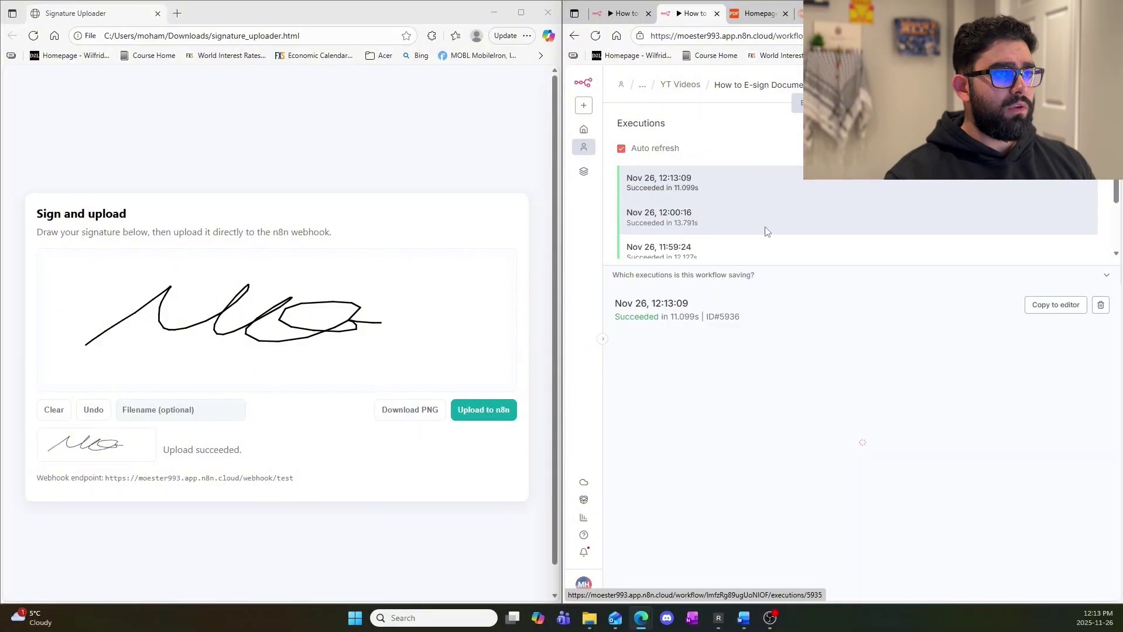
click(895, 13)
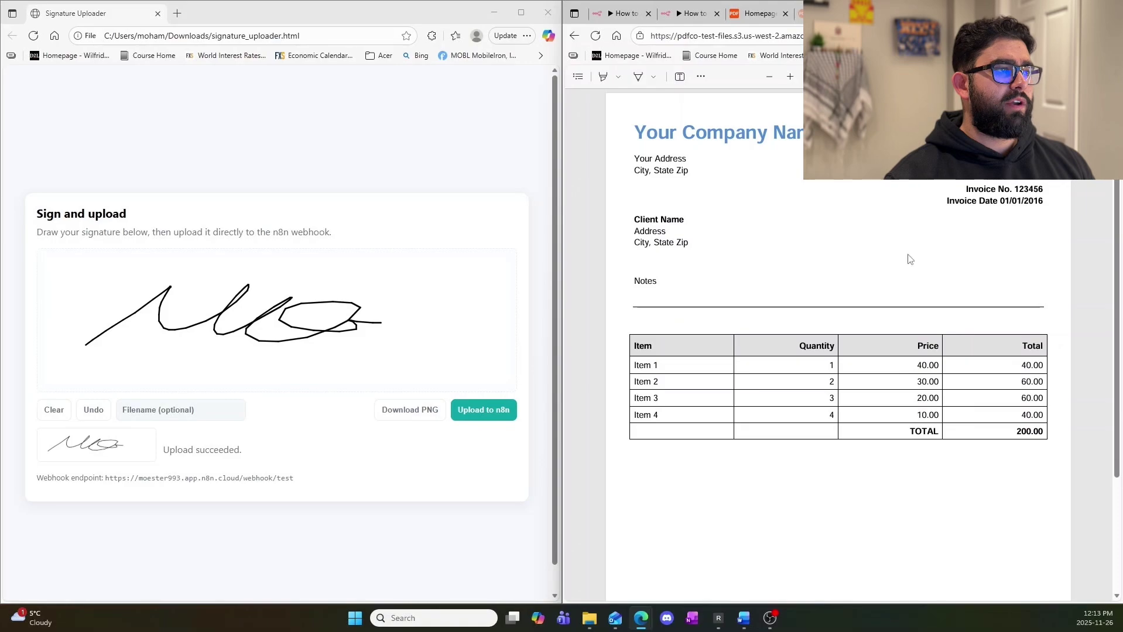
click(691, 14)
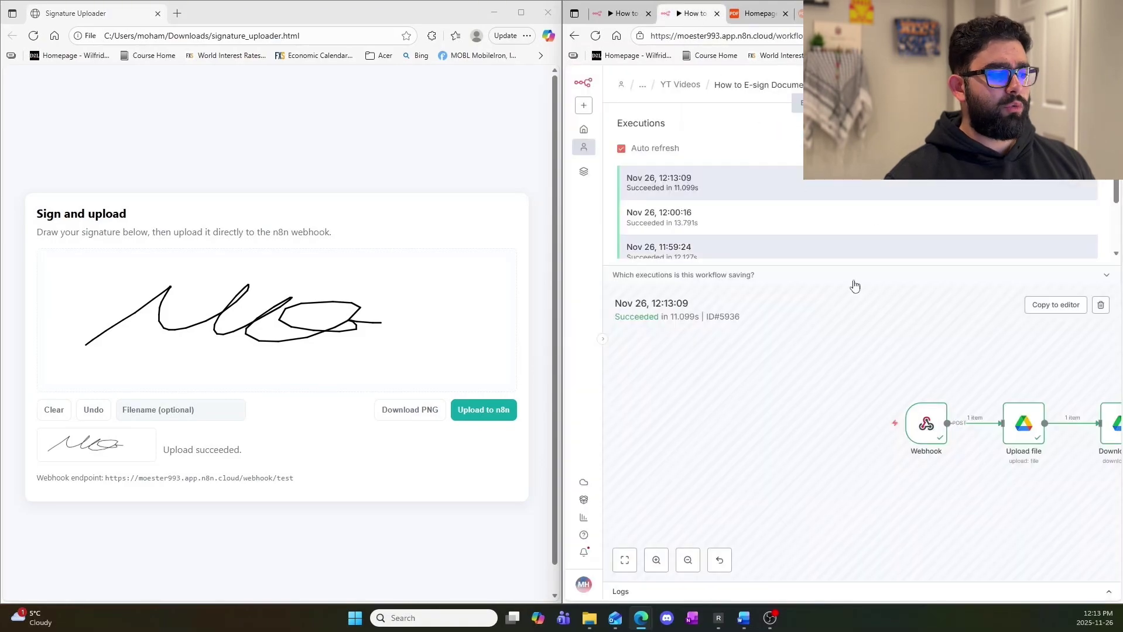
click(625, 560)
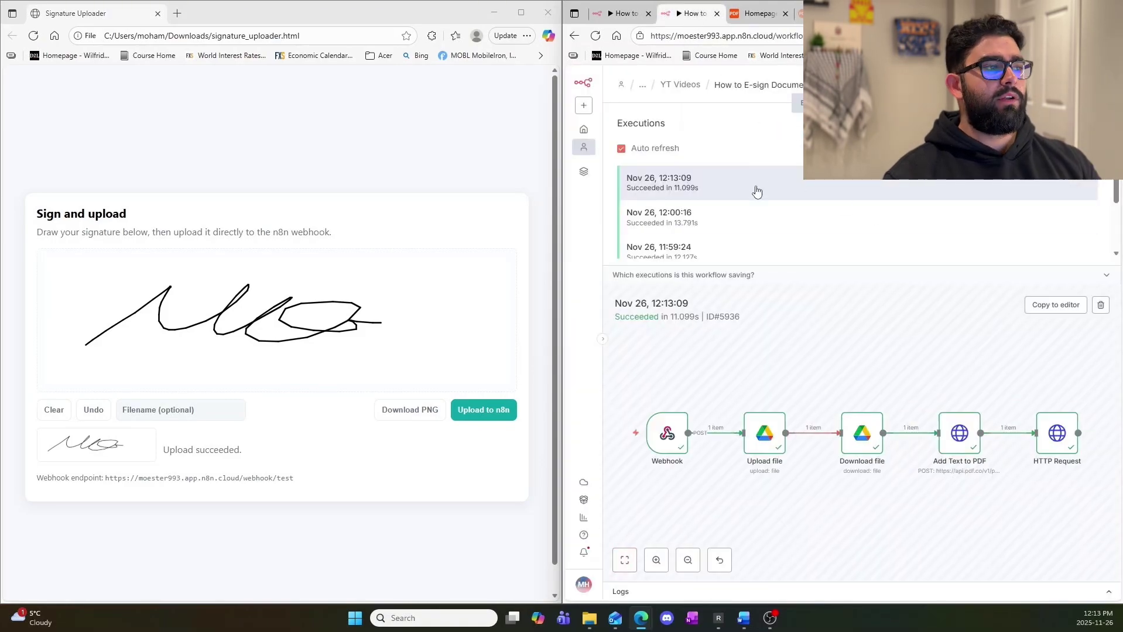
double_click(1054, 445)
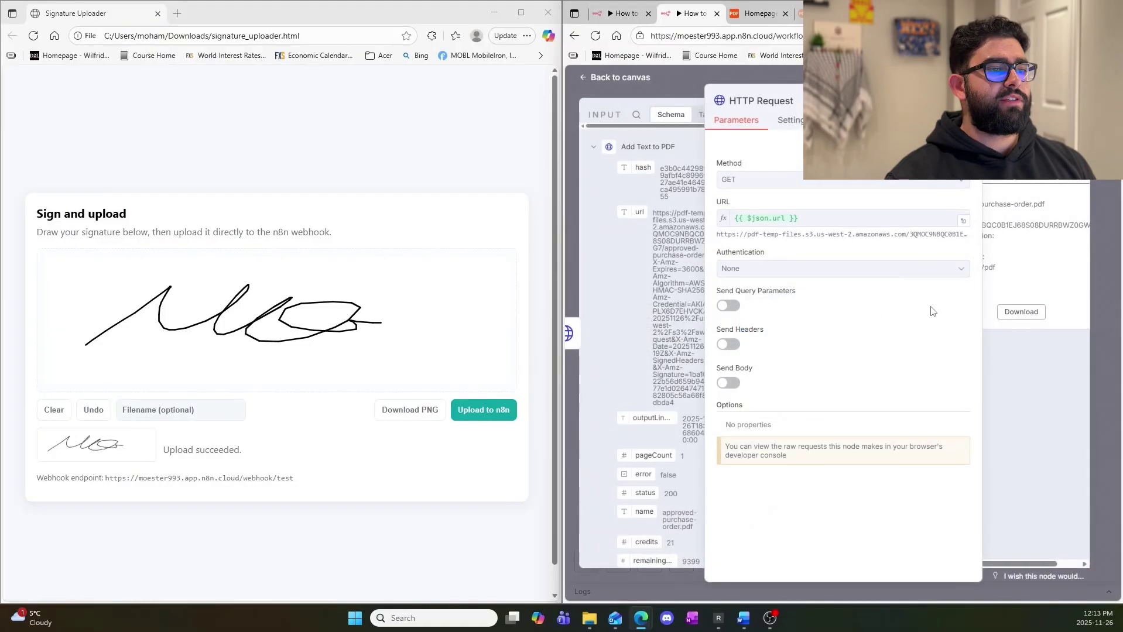
click(1020, 311)
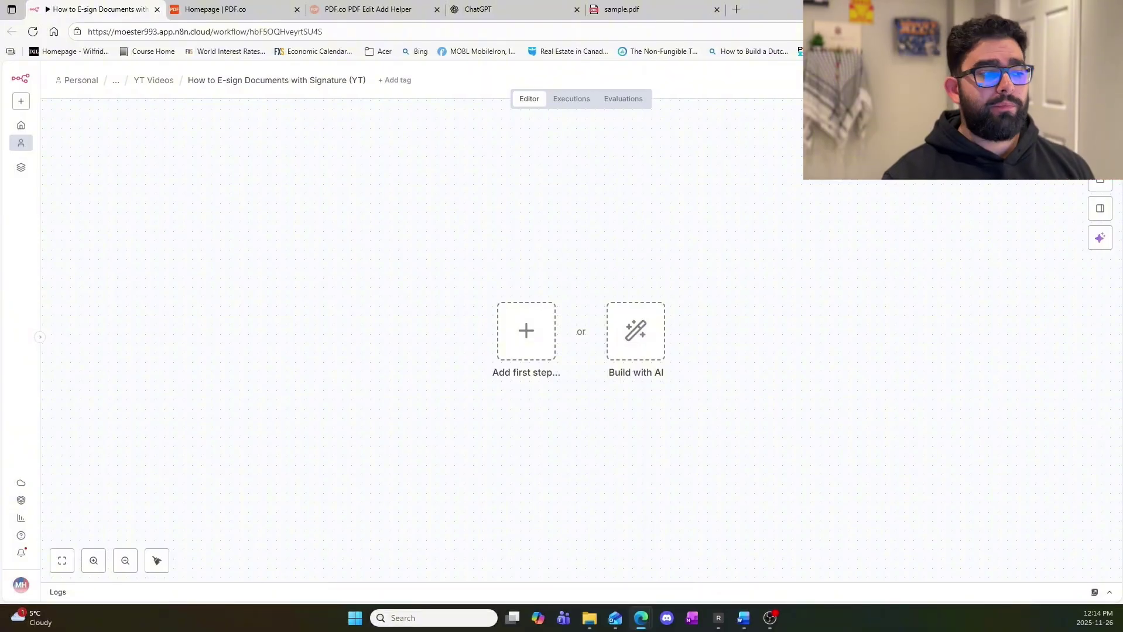
Add a Webhook trigger as the first step, with the path signature-capture and the POST HTTP method
click(526, 331)
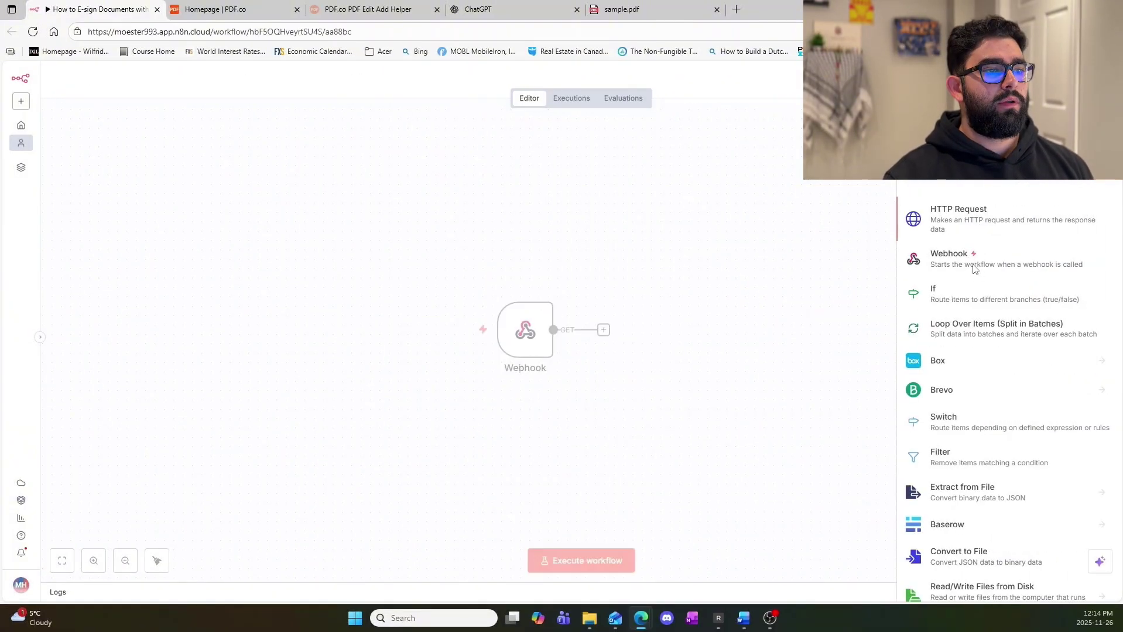
click(971, 254)
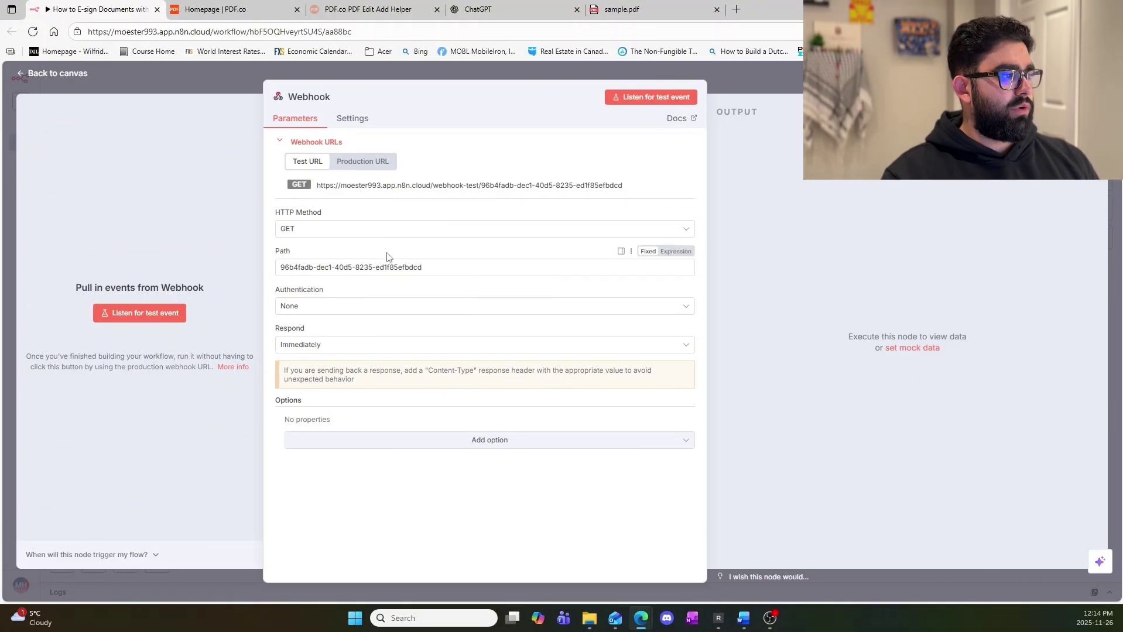
drag(441, 268, 267, 283)
text(s)
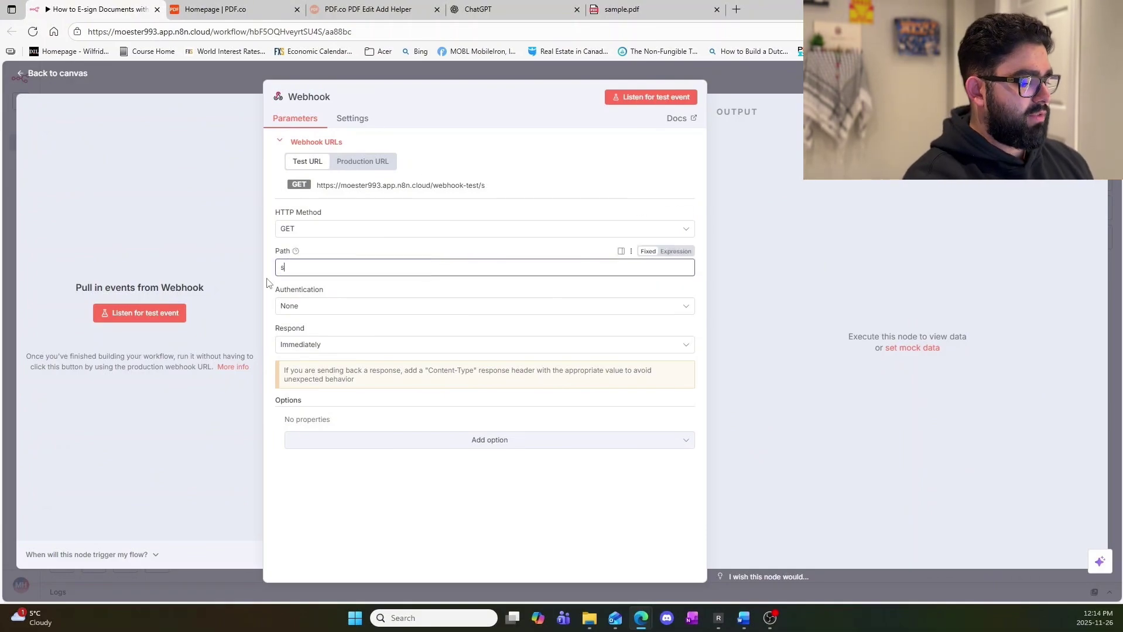
text(ignature-capture)
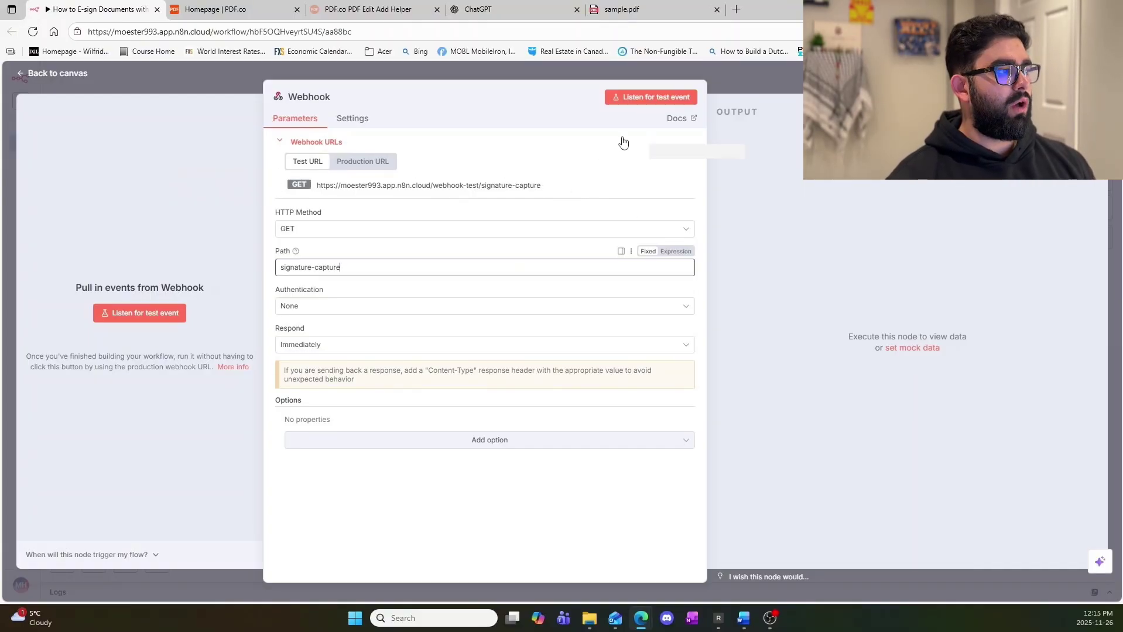
click(430, 230)
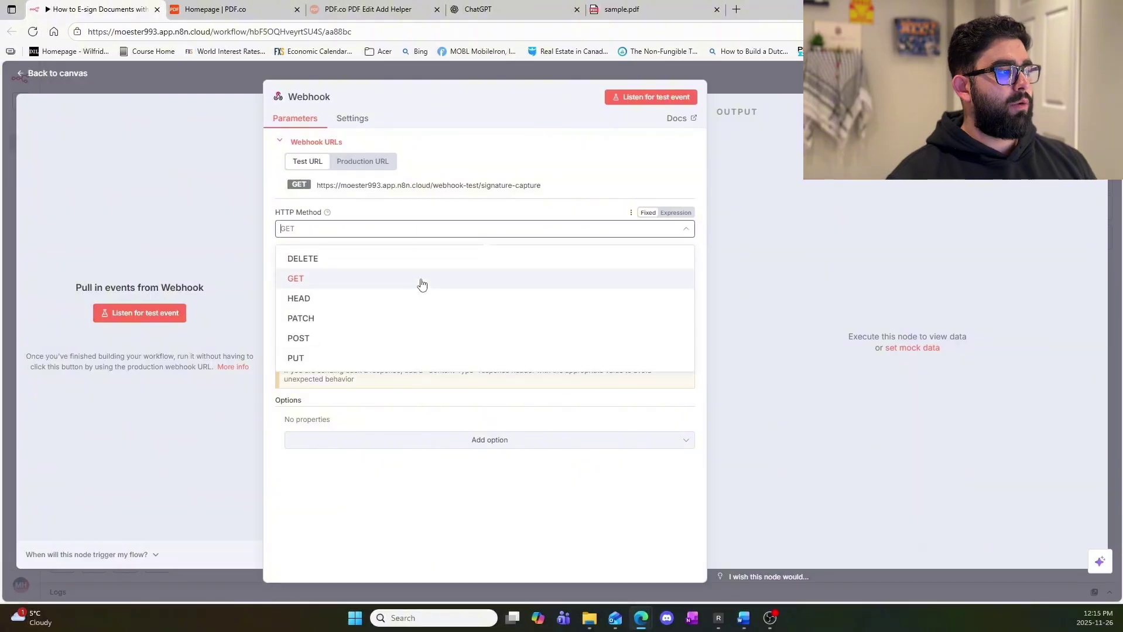
click(403, 337)
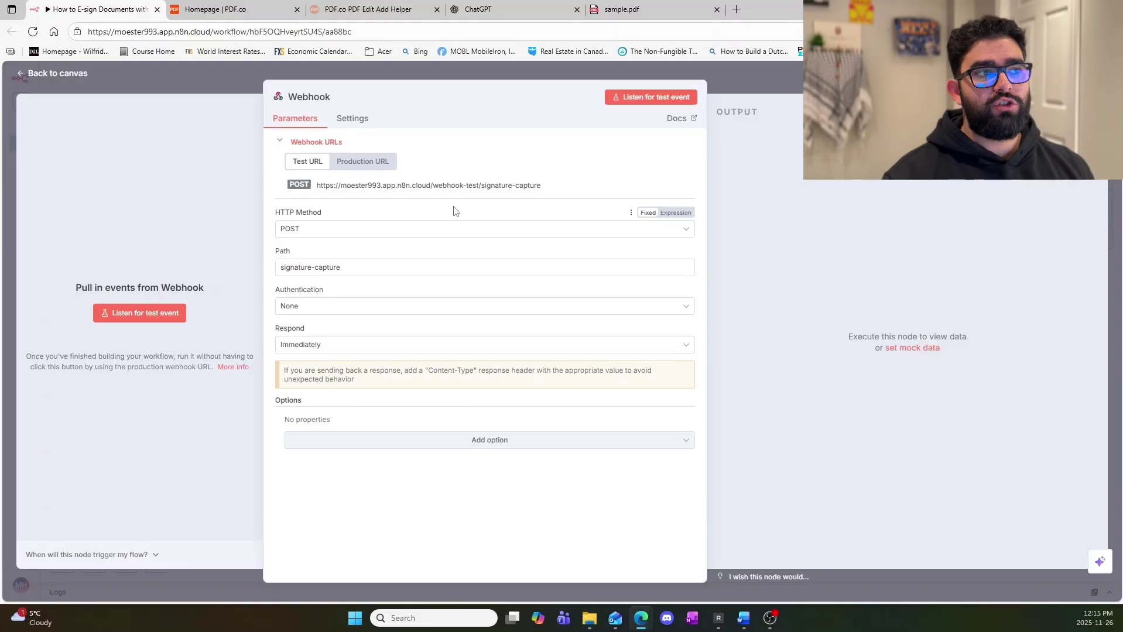
Copy the Webhook node's test URL
click(473, 9)
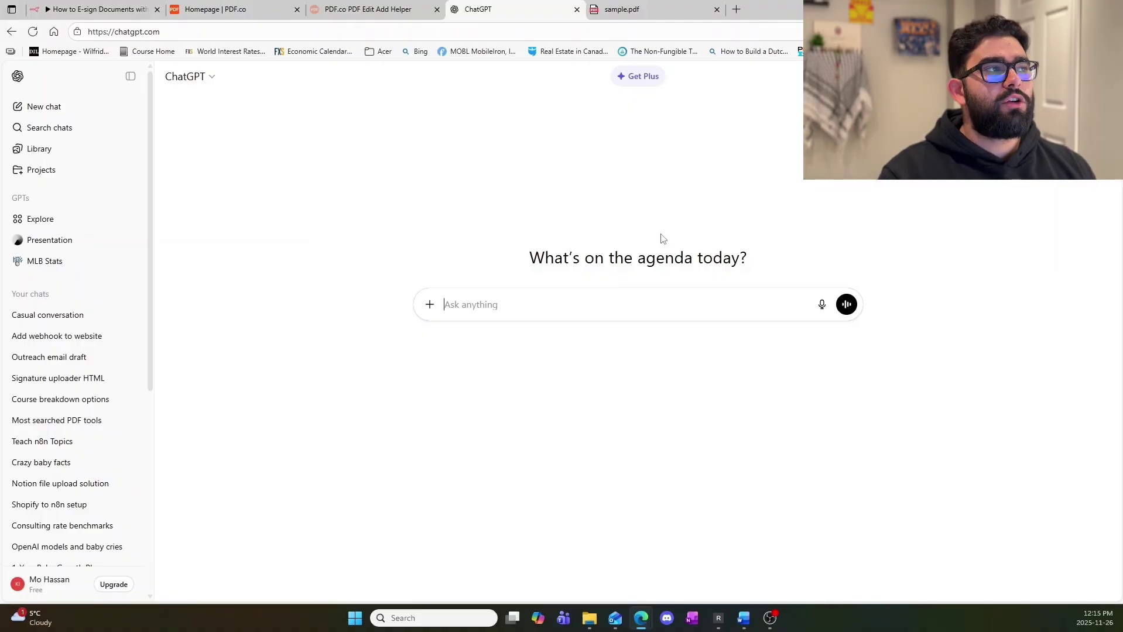
click(97, 8)
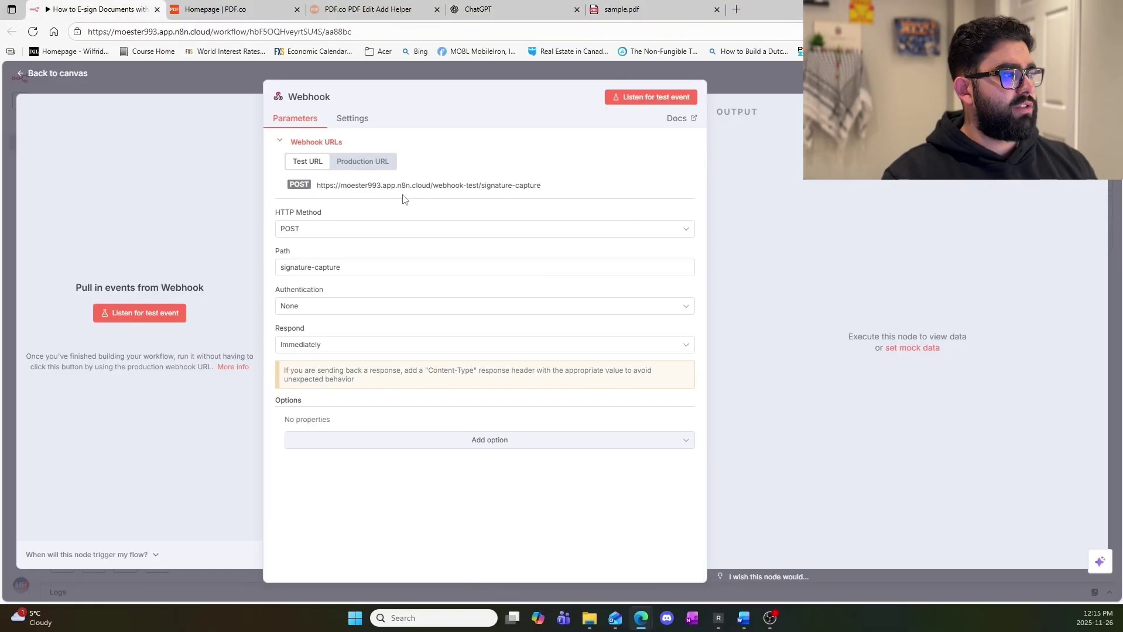
click(360, 187)
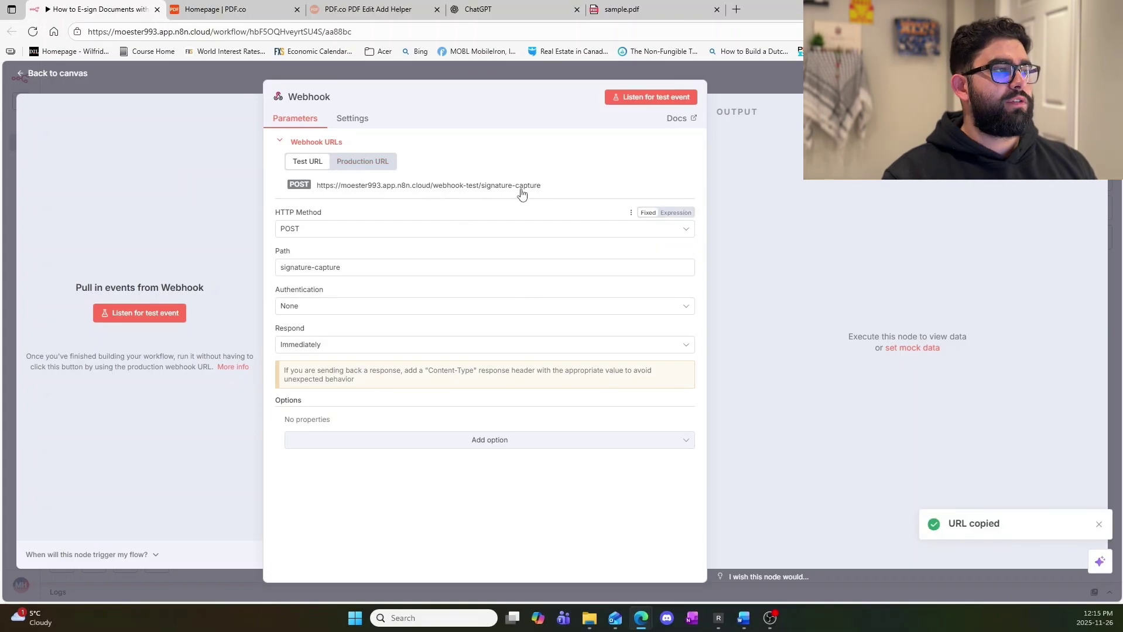
Switch to ChatGPT and request by dictation an HTML signature capture page that uploads a binary PNG to n8n, including the copied webhook URL
click(515, 8)
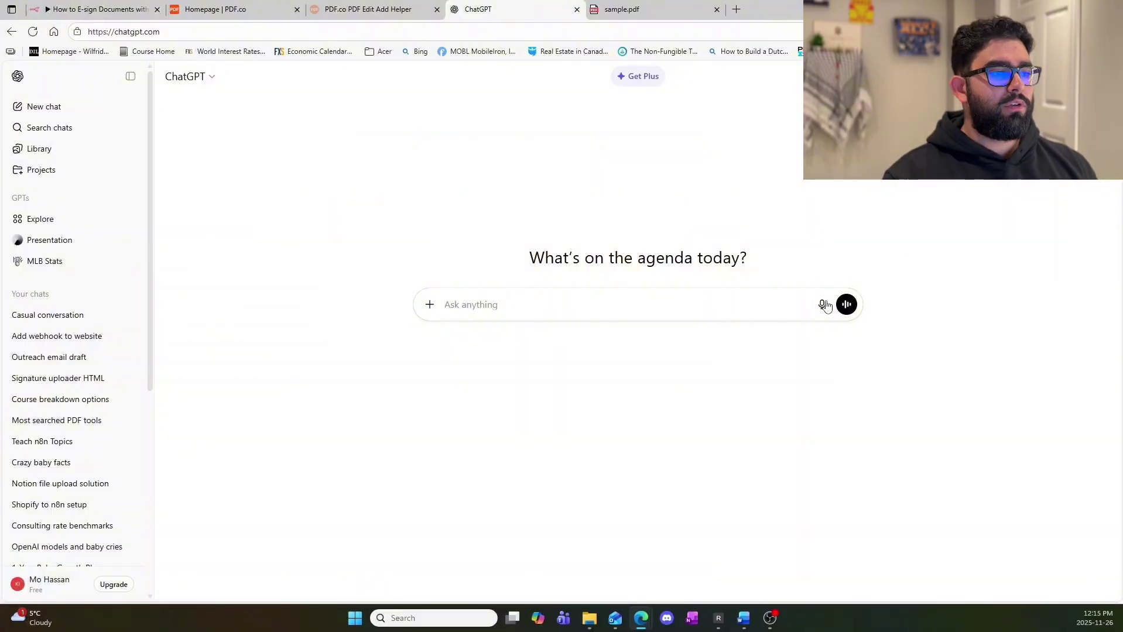
click(823, 315)
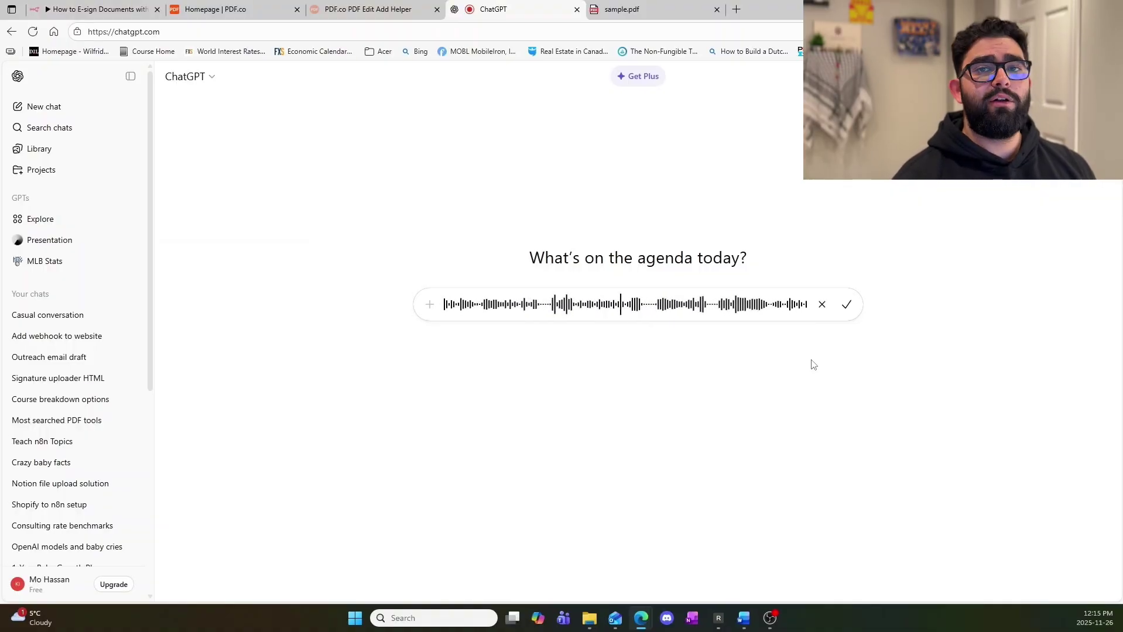
click(847, 304)
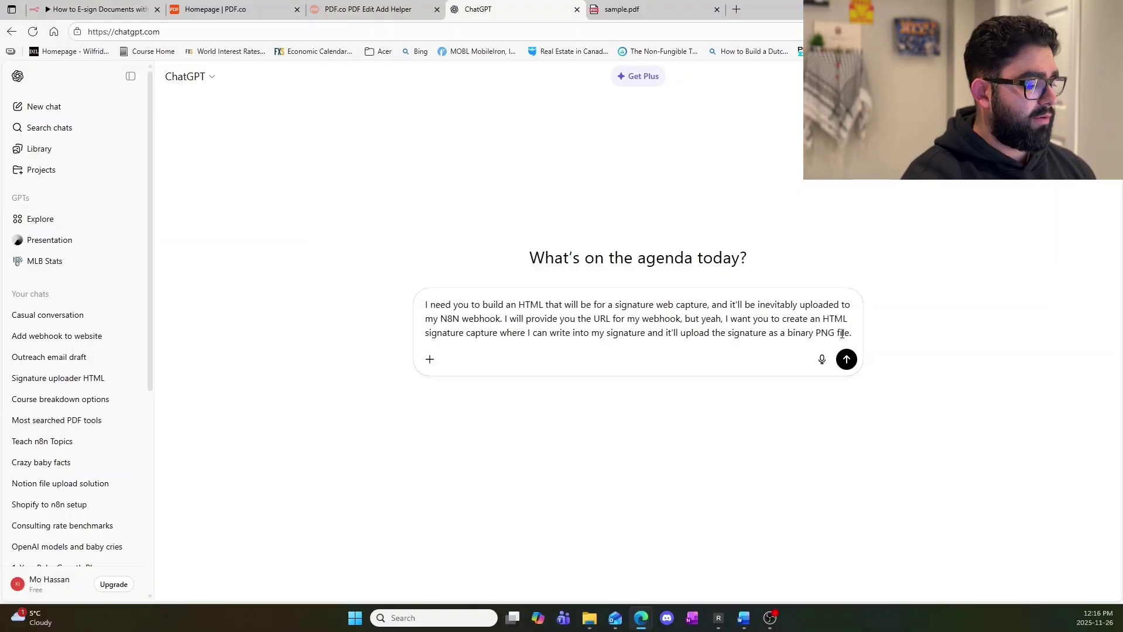
key(shift+Return)
key(shift+Return)
key(ctrl+v)
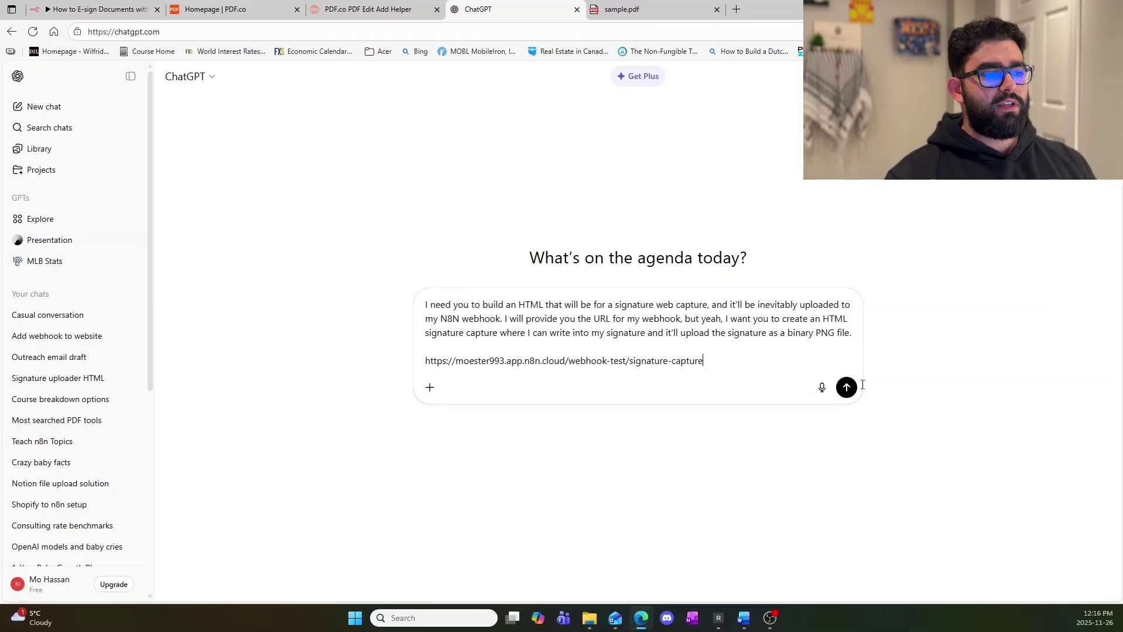
click(848, 388)
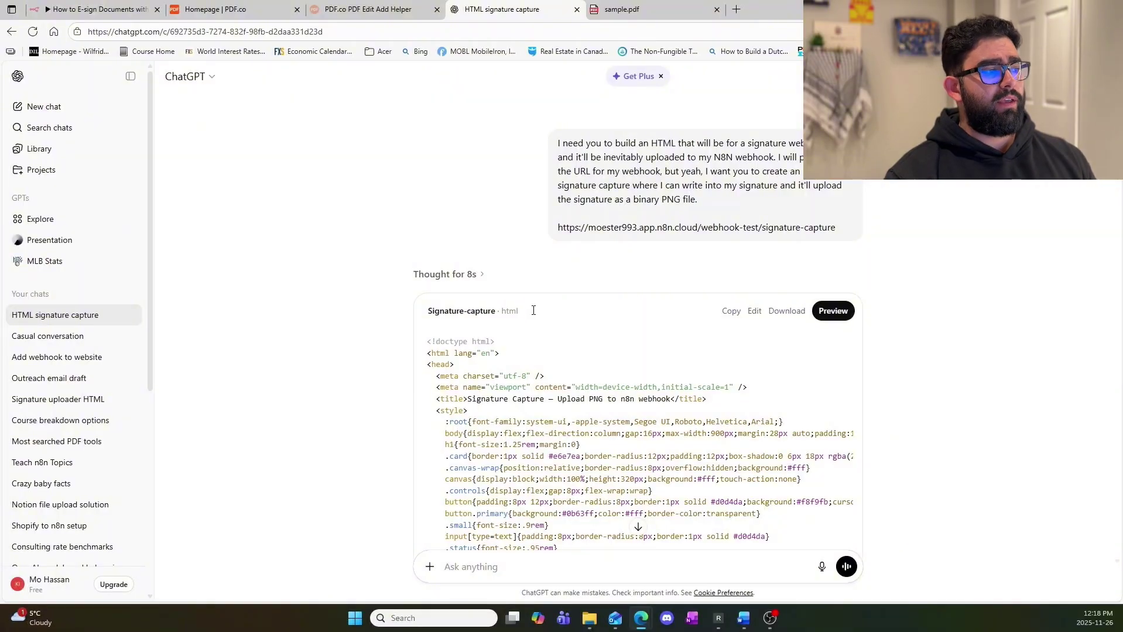
Download the generated Signature-capture HTML file and open it in the browser
scroll(546, 367, down, 2)
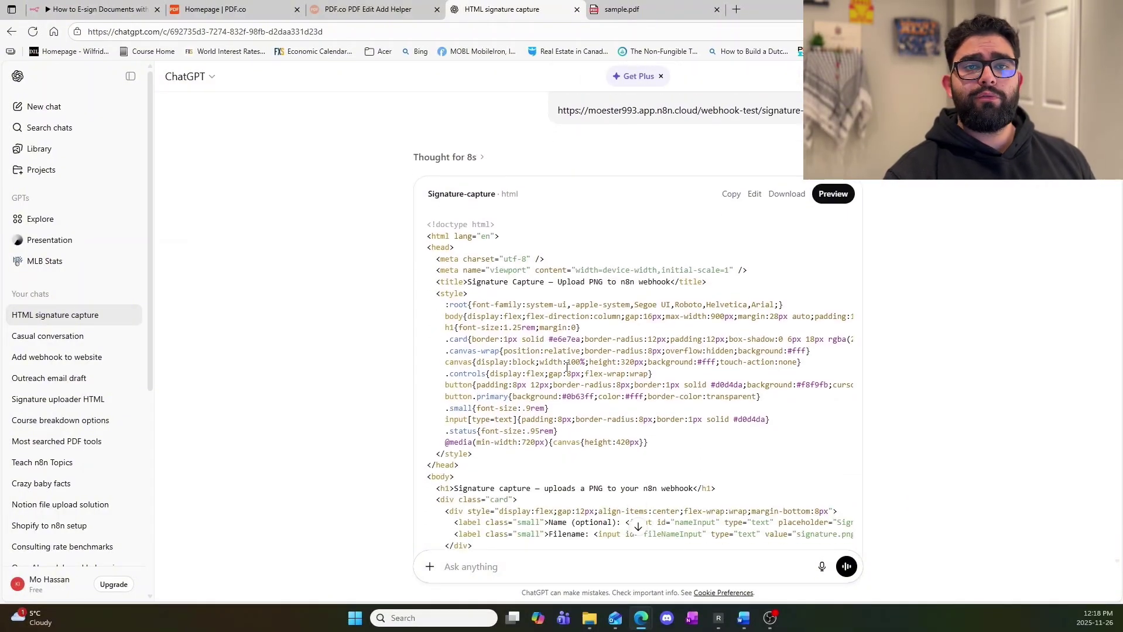
click(789, 194)
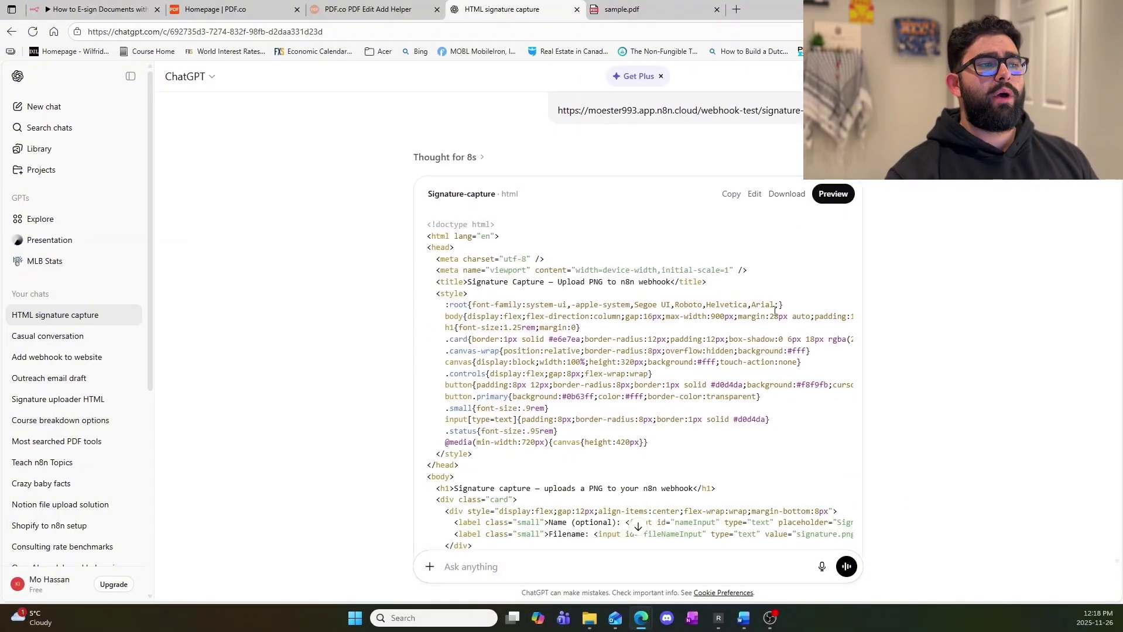
click(925, 158)
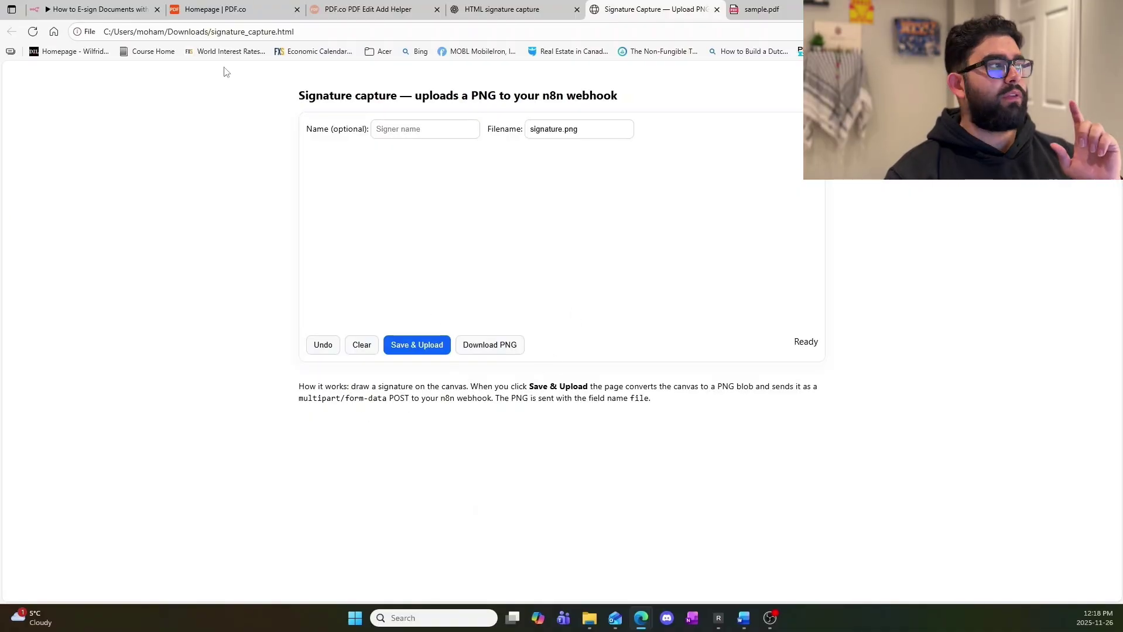
Return to the n8n workflow and start listening for a test event on the Webhook node
click(98, 8)
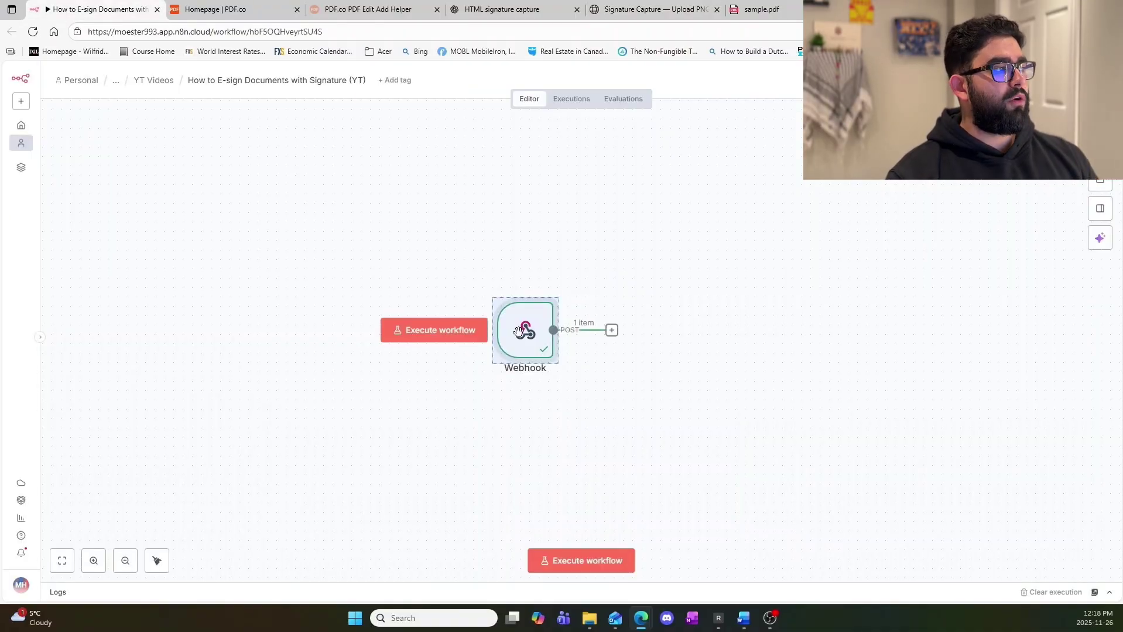
click(523, 226)
double_click(528, 319)
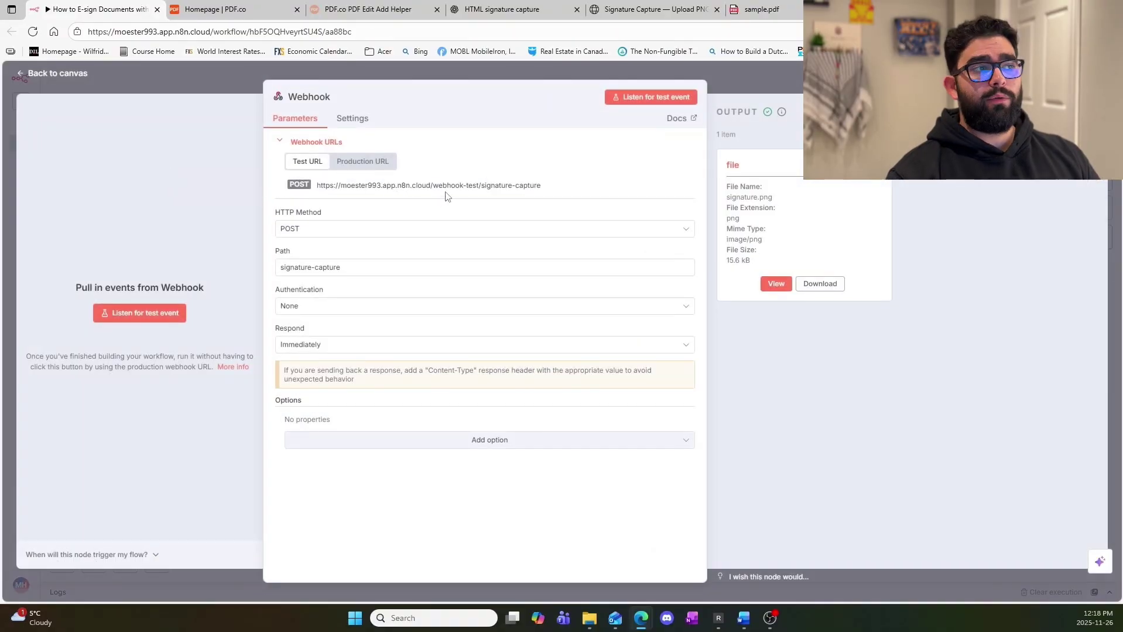
click(651, 96)
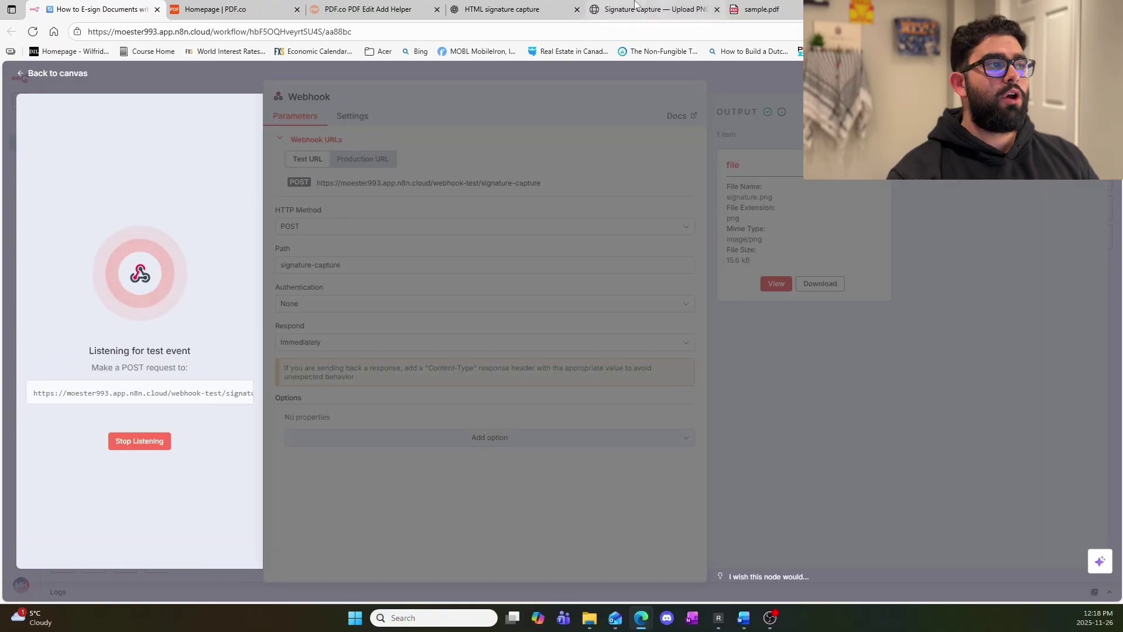
Draw a signature on the signature capture page and upload it to the webhook as signature.png
click(650, 9)
mouse_move(364, 287)
mouse_down()
mouse_move(452, 248)
mouse_move(612, 219)
mouse_move(726, 239)
mouse_up()
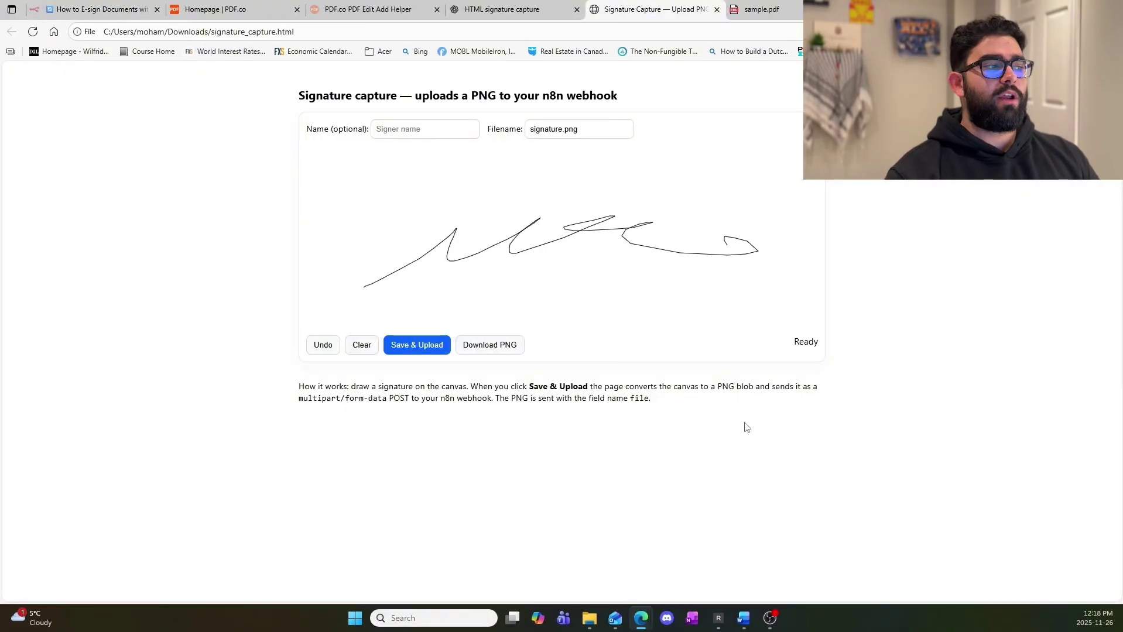
click(429, 346)
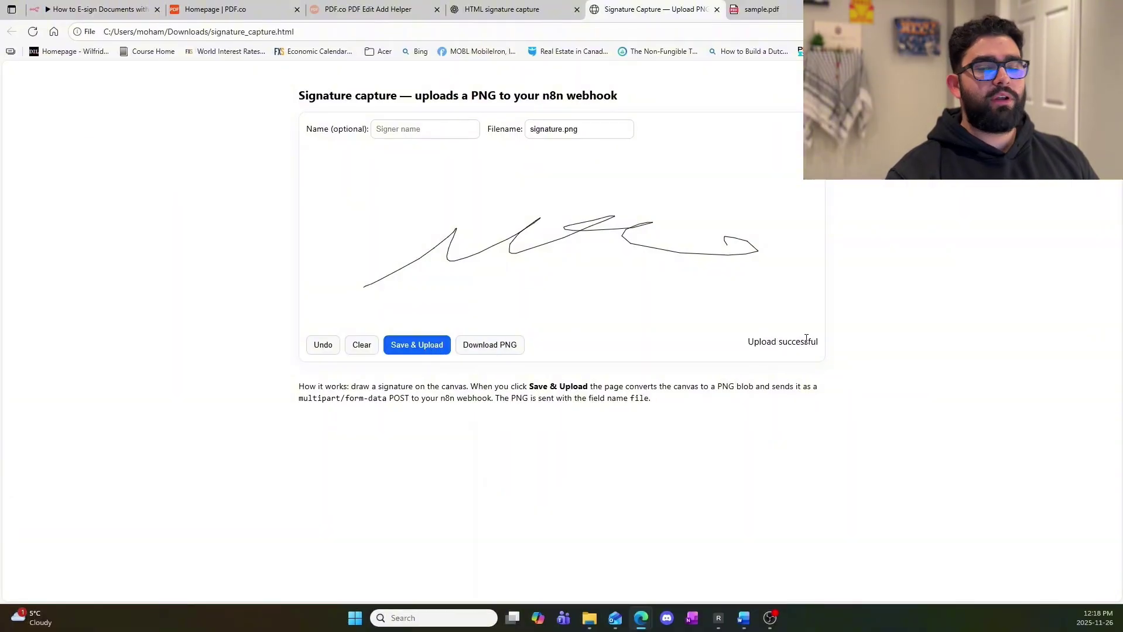
View the received signature image in the n8n Webhook node's output and check the node's production URL against the test URL
click(120, 9)
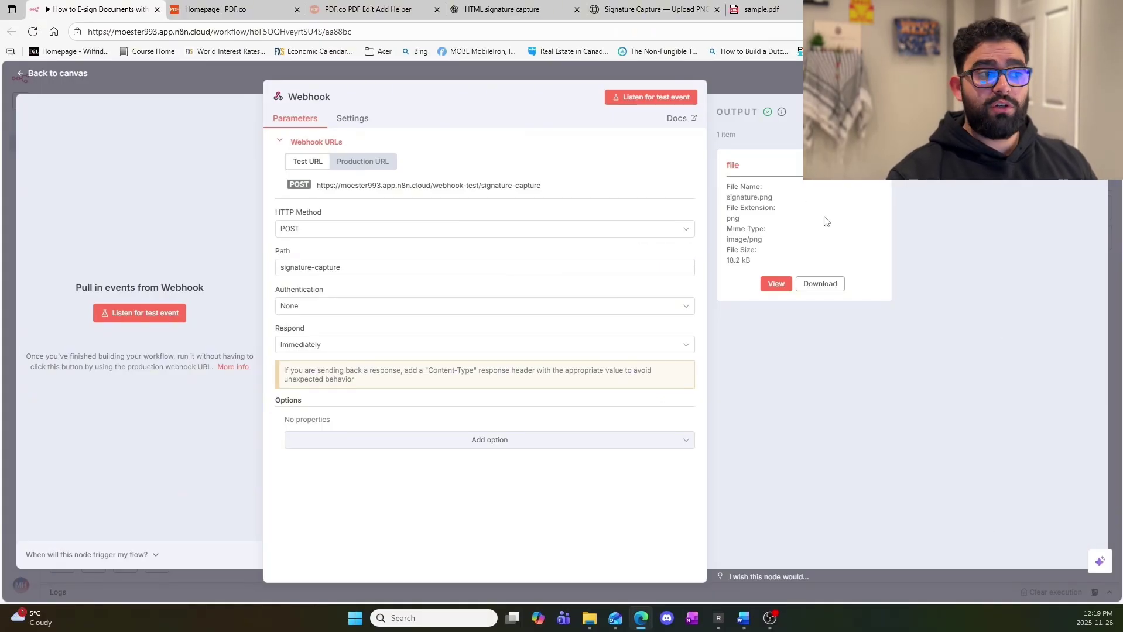
click(776, 283)
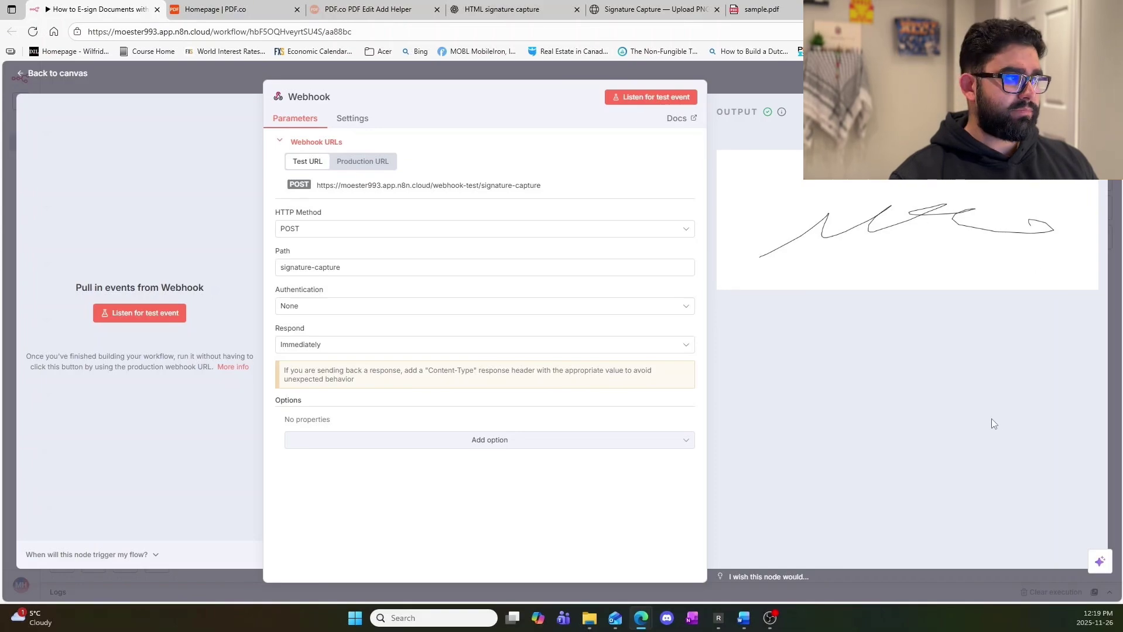
click(388, 163)
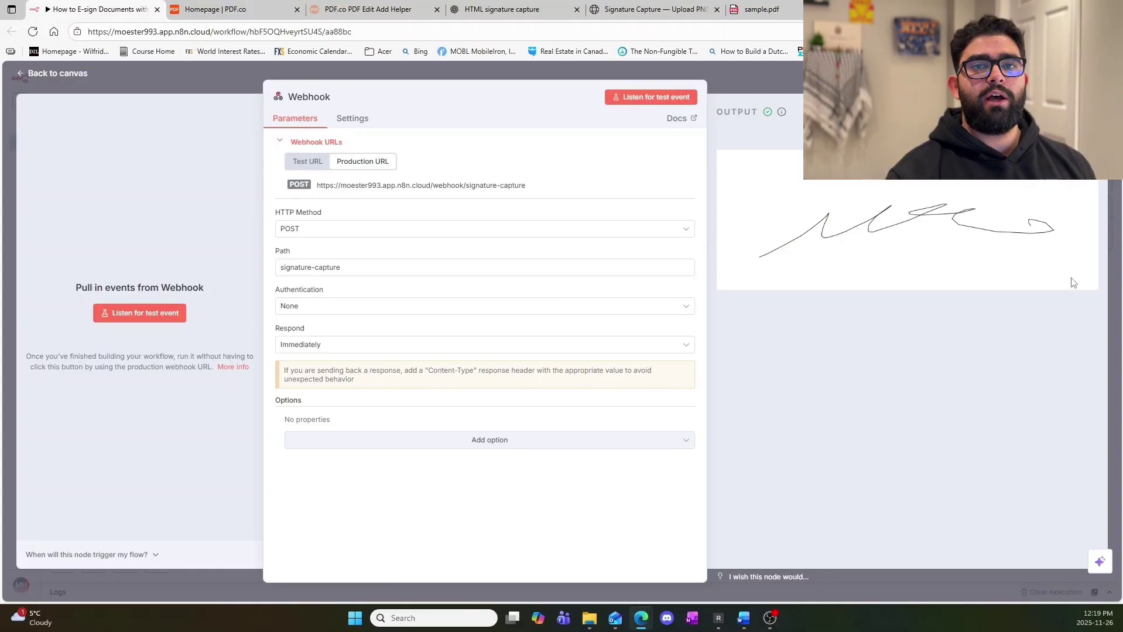
click(305, 163)
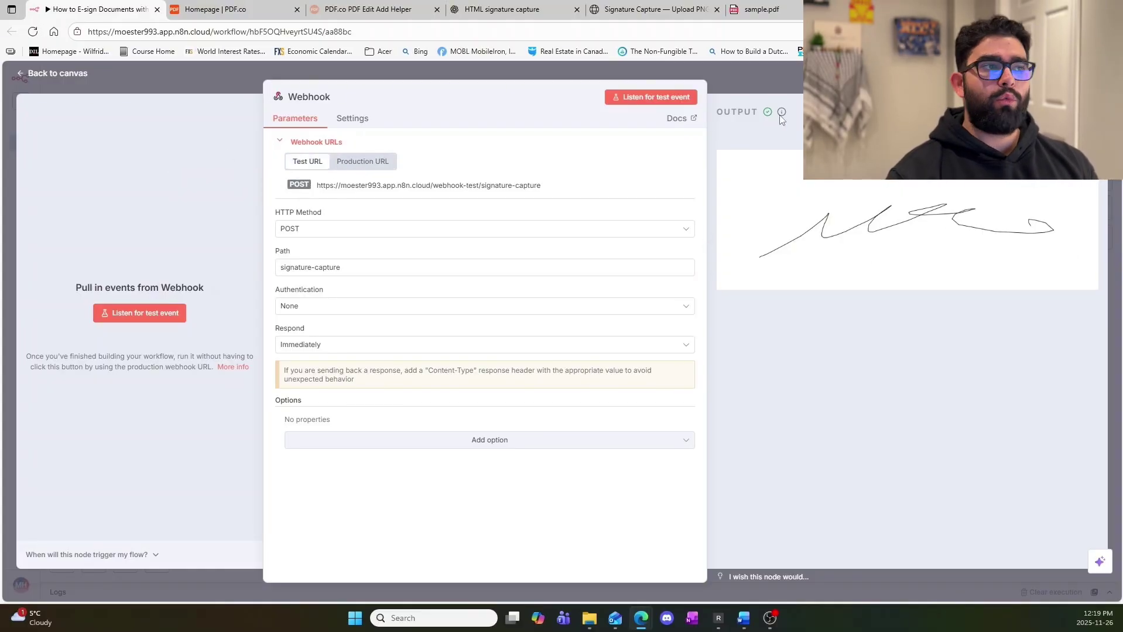
key(Escape)
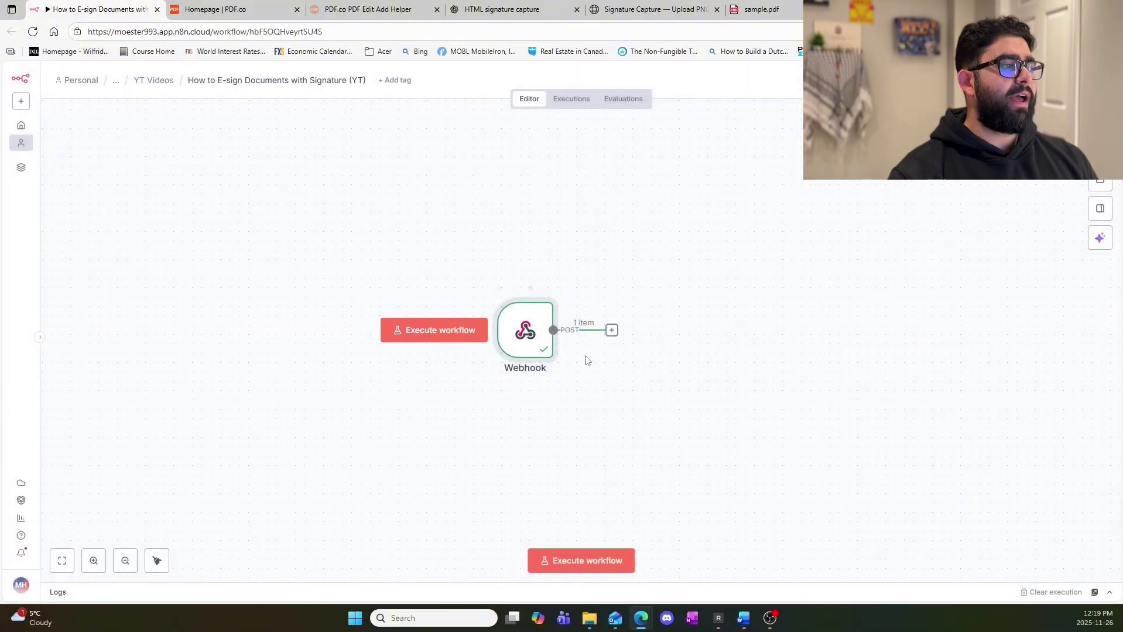
Reopen the Webhook node and display its output data as JSON
double_click(534, 333)
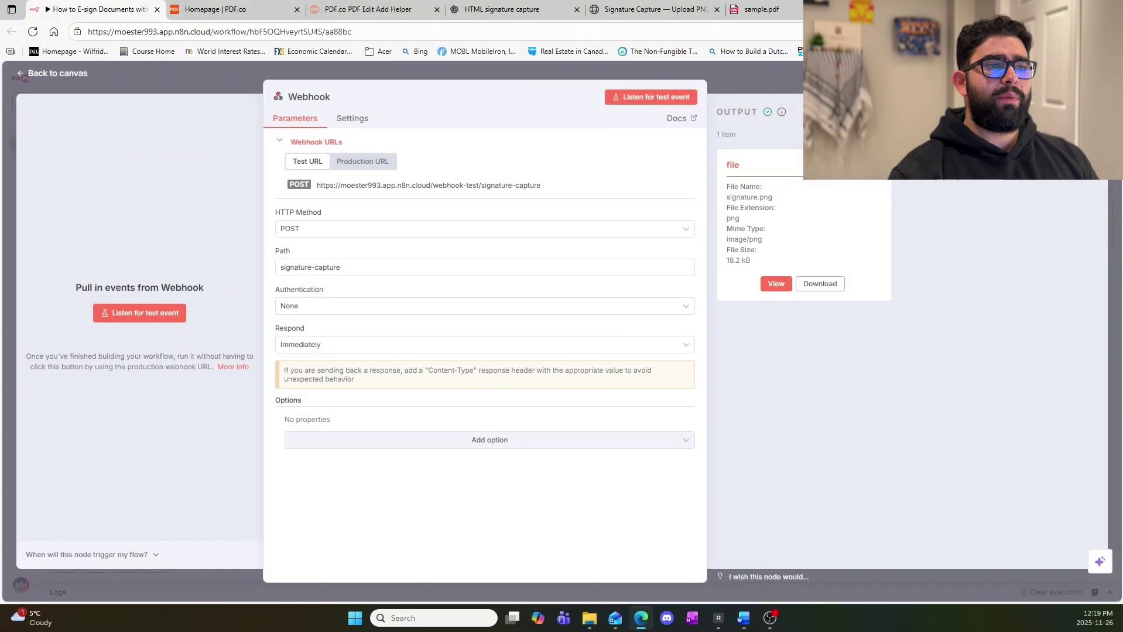
click(1030, 112)
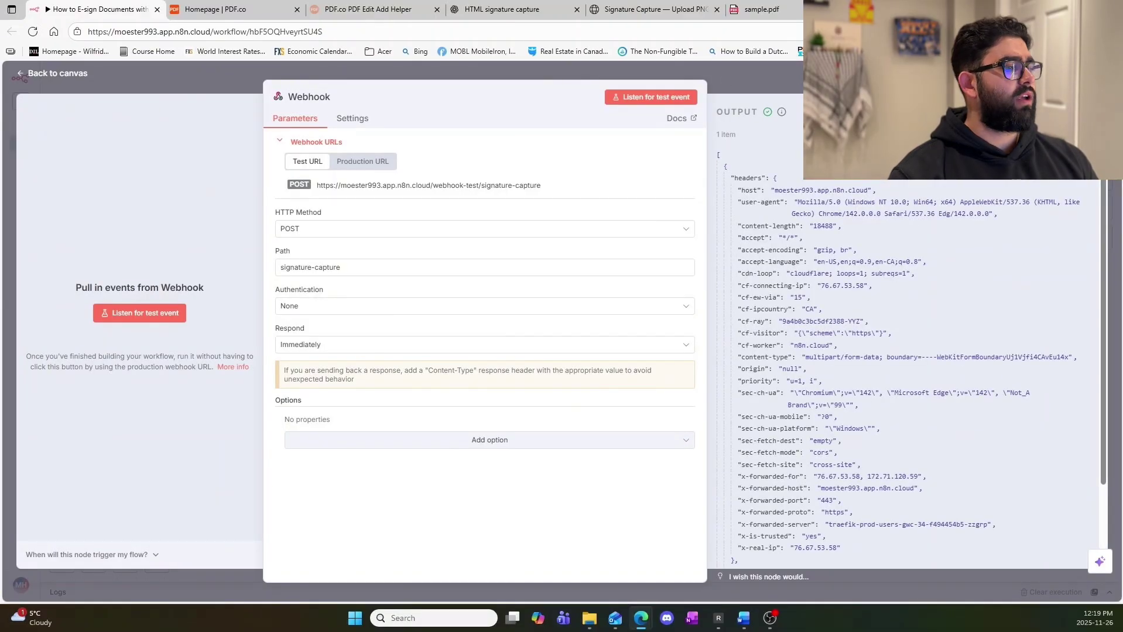
Close the Webhook node and add a Google Drive "Upload file" node after it
key(Escape)
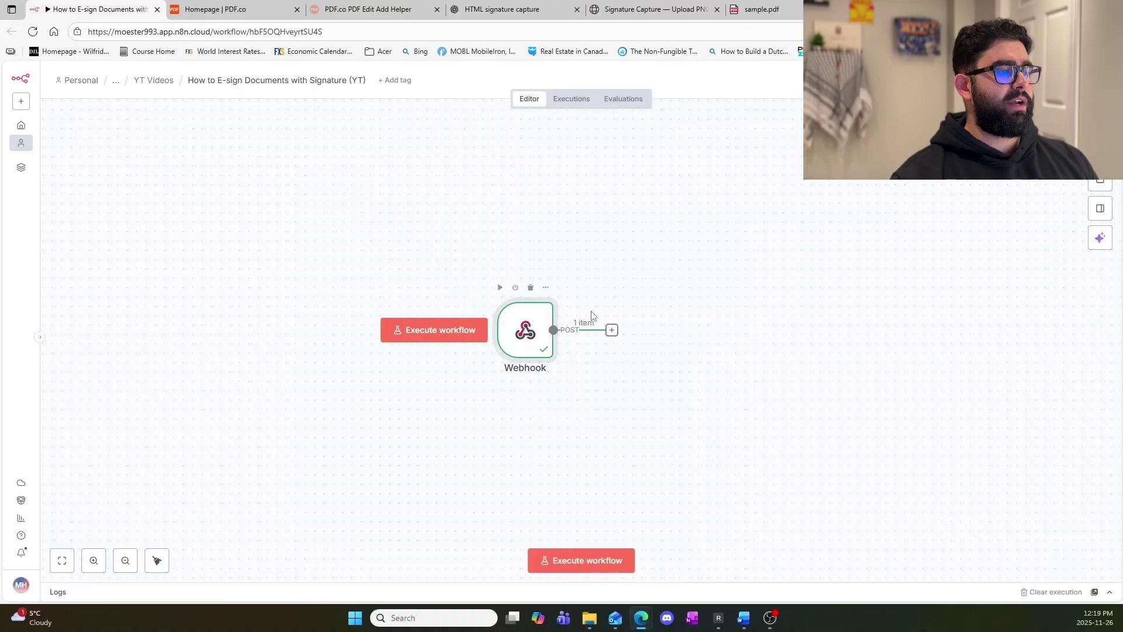
click(608, 331)
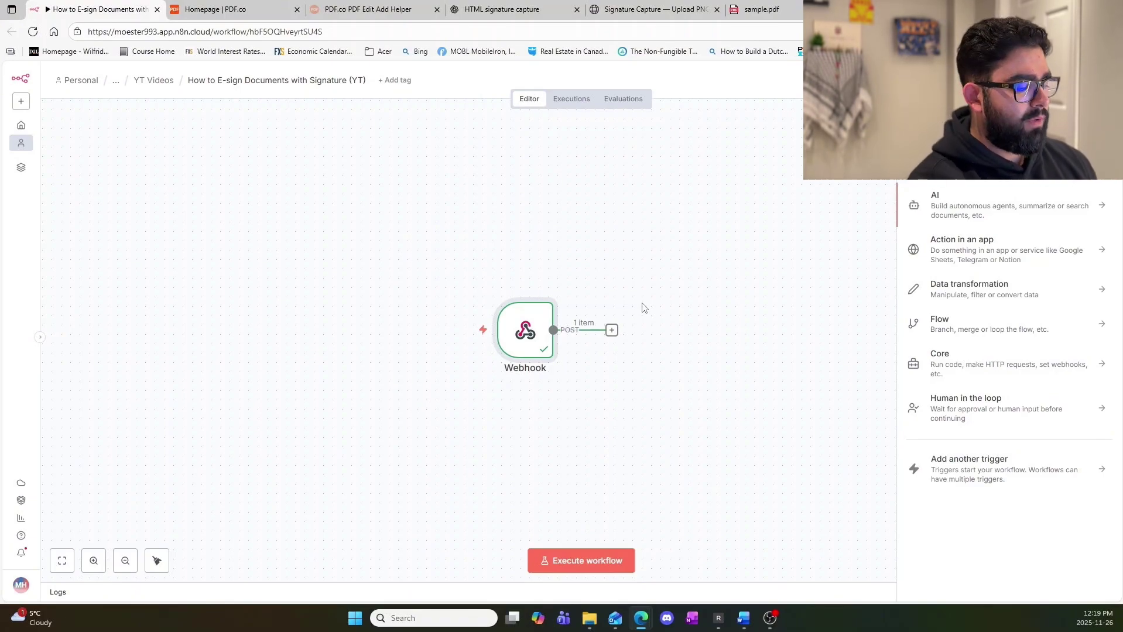
text(drive)
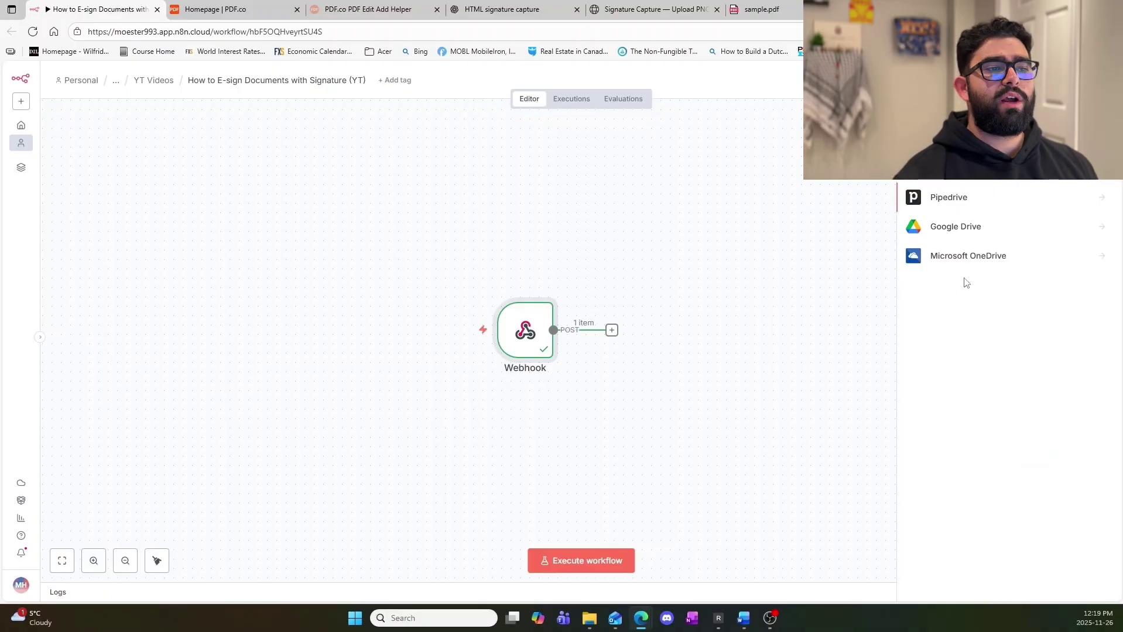
click(937, 229)
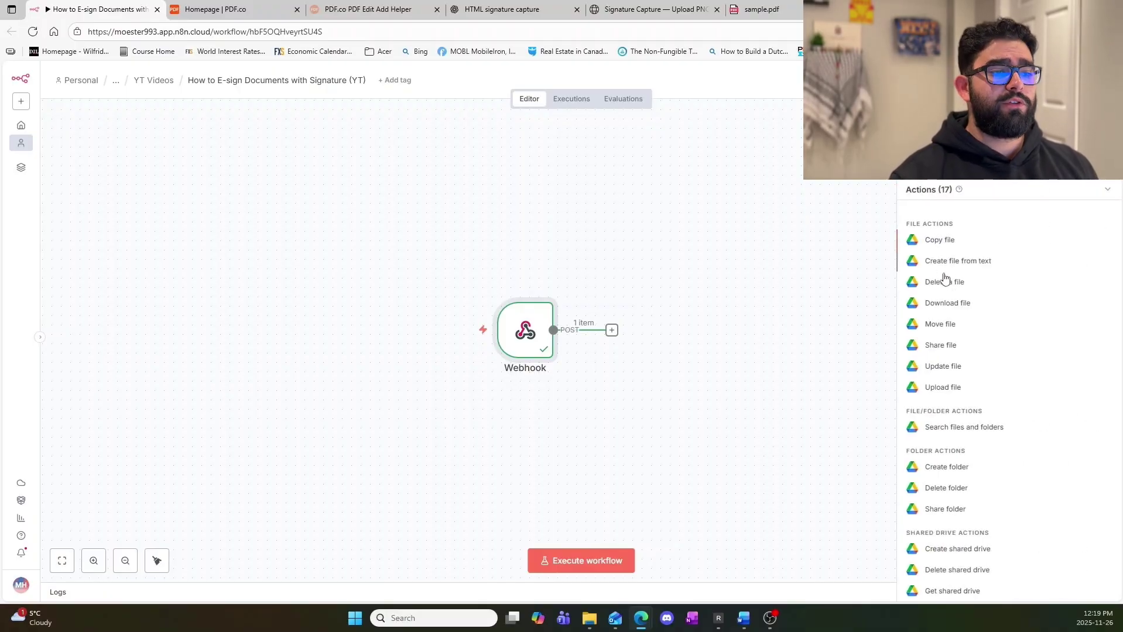
click(944, 387)
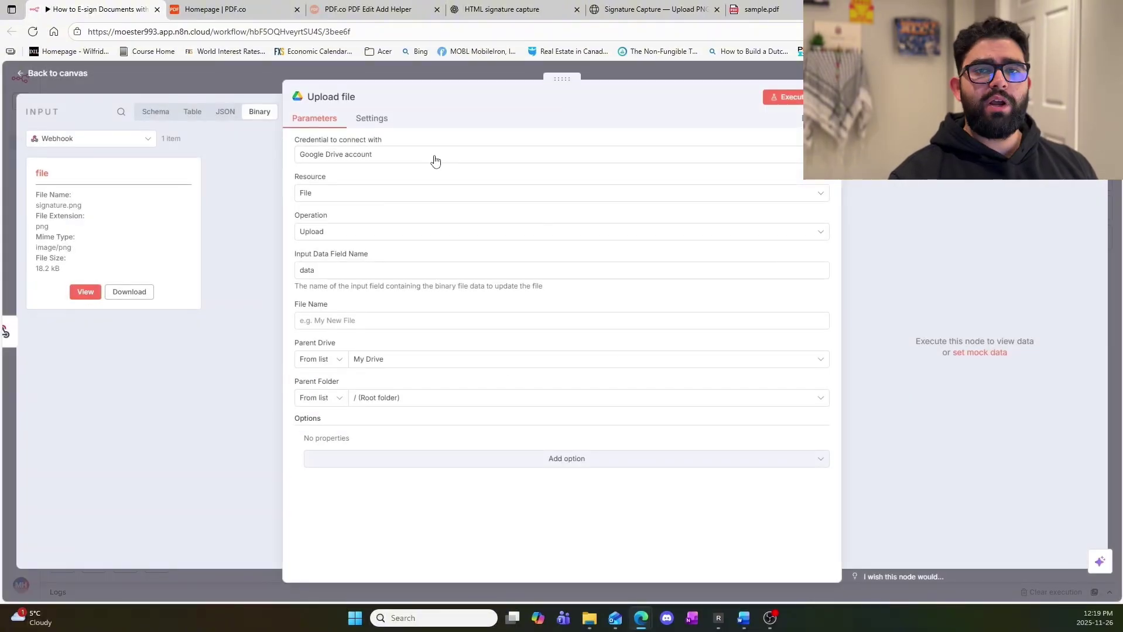
Set the upload's parent folder to E-Sign in My Drive
click(423, 400)
scroll(426, 477, down, 5)
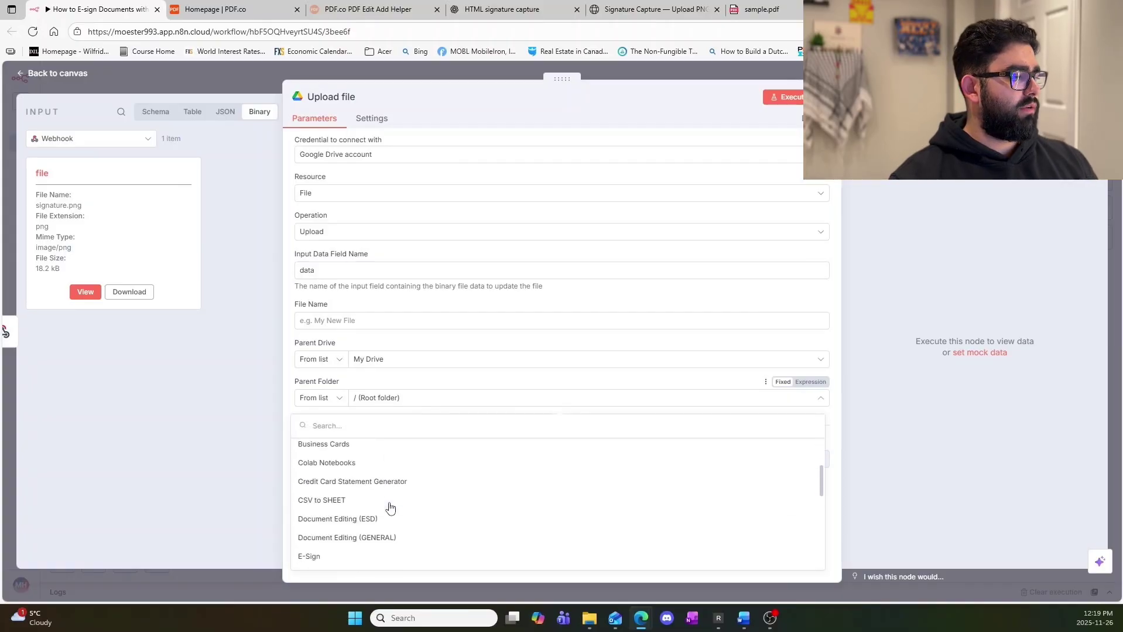
scroll(369, 510, up, 2)
click(358, 499)
click(386, 403)
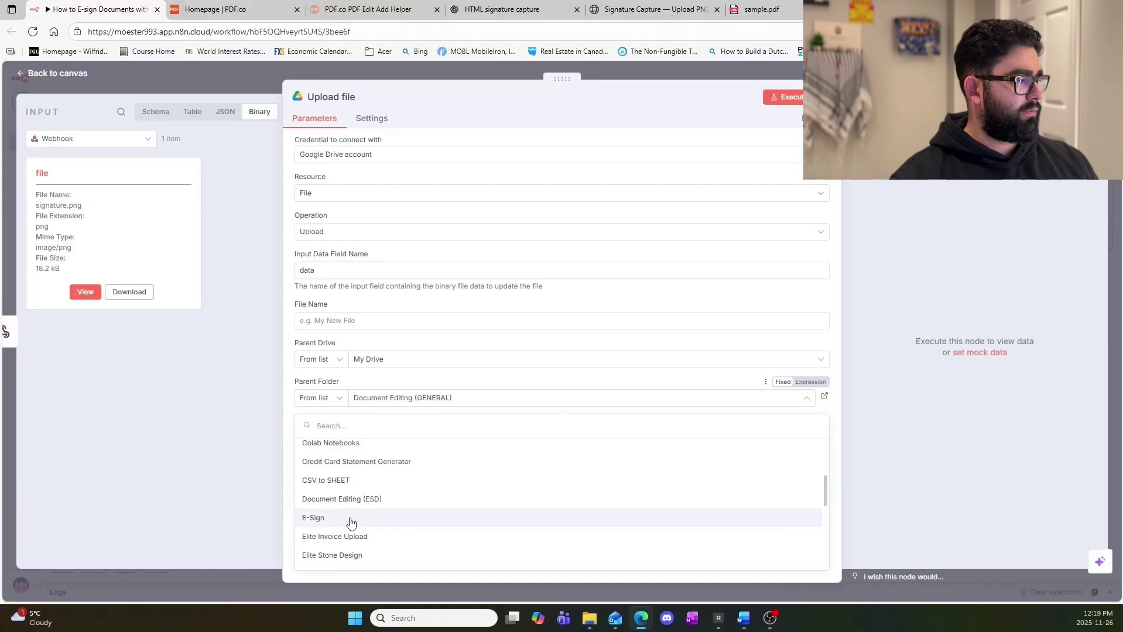
click(353, 519)
Set the upload's file name to "signature test" and its input data field name to "file", matching the webhook's binary field
click(359, 319)
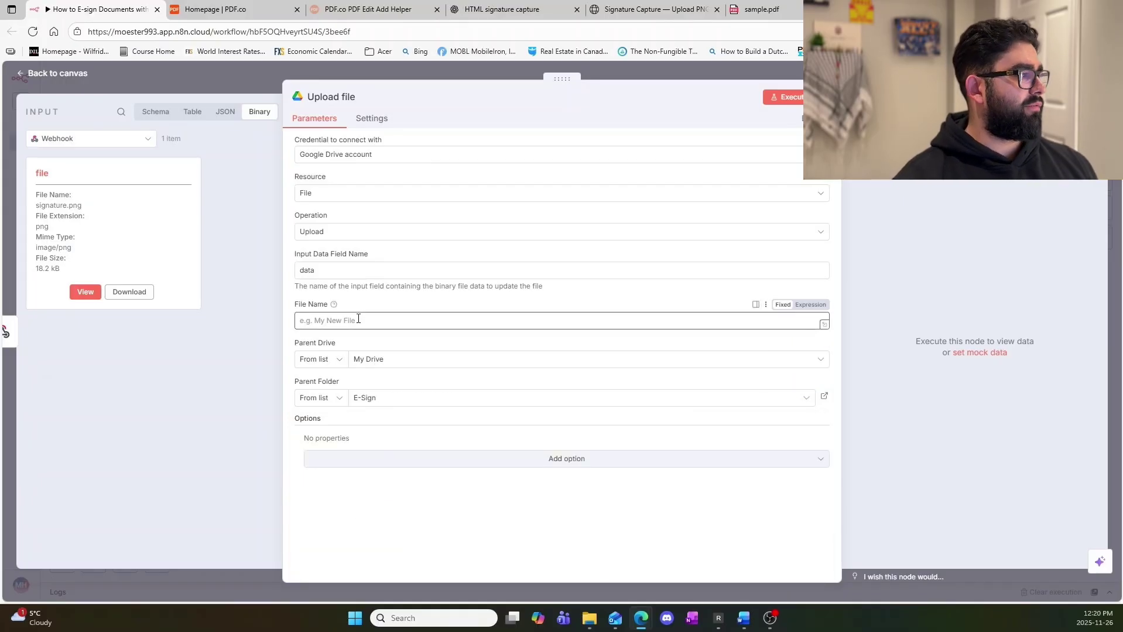
text(saignature test)
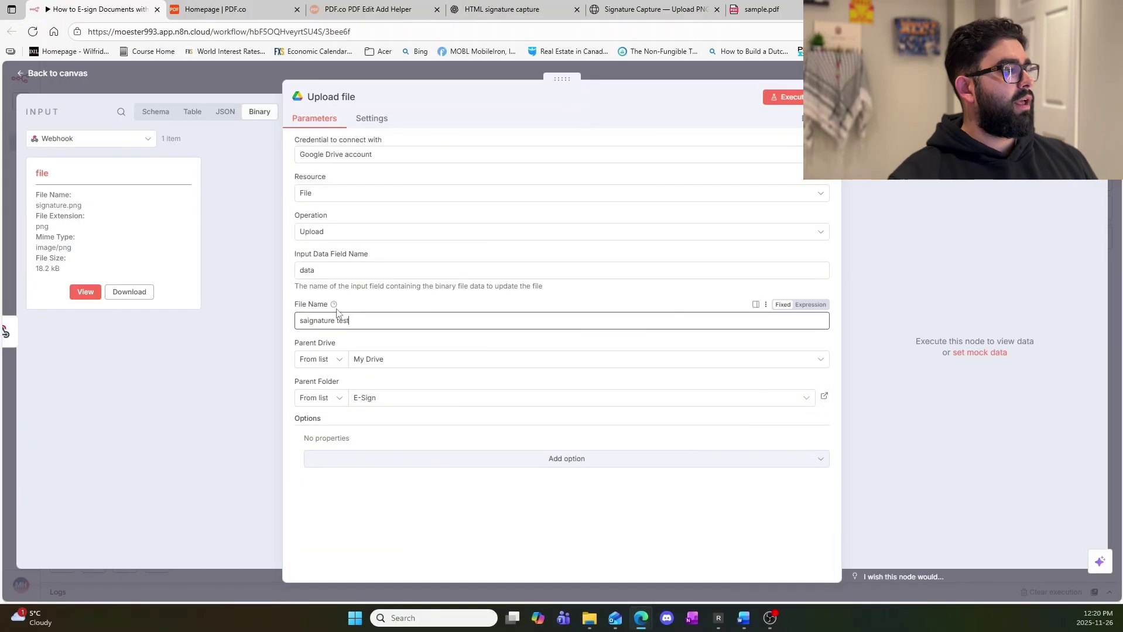
click(339, 270)
double_click(48, 175)
key(ctrl+c)
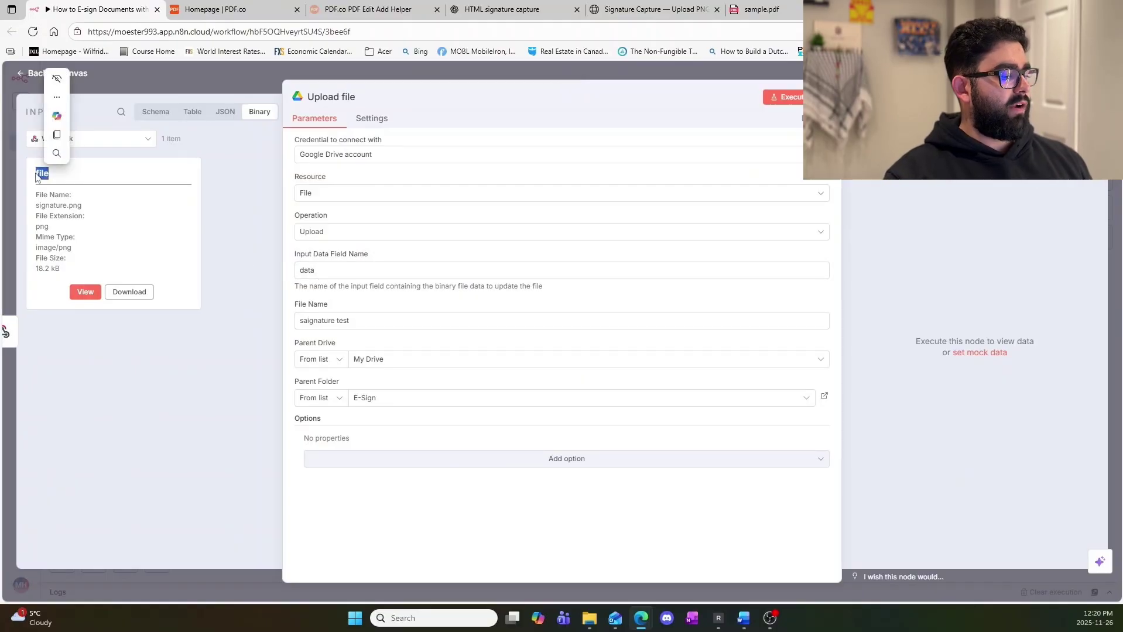
double_click(308, 271)
key(ctrl+v)
click(68, 212)
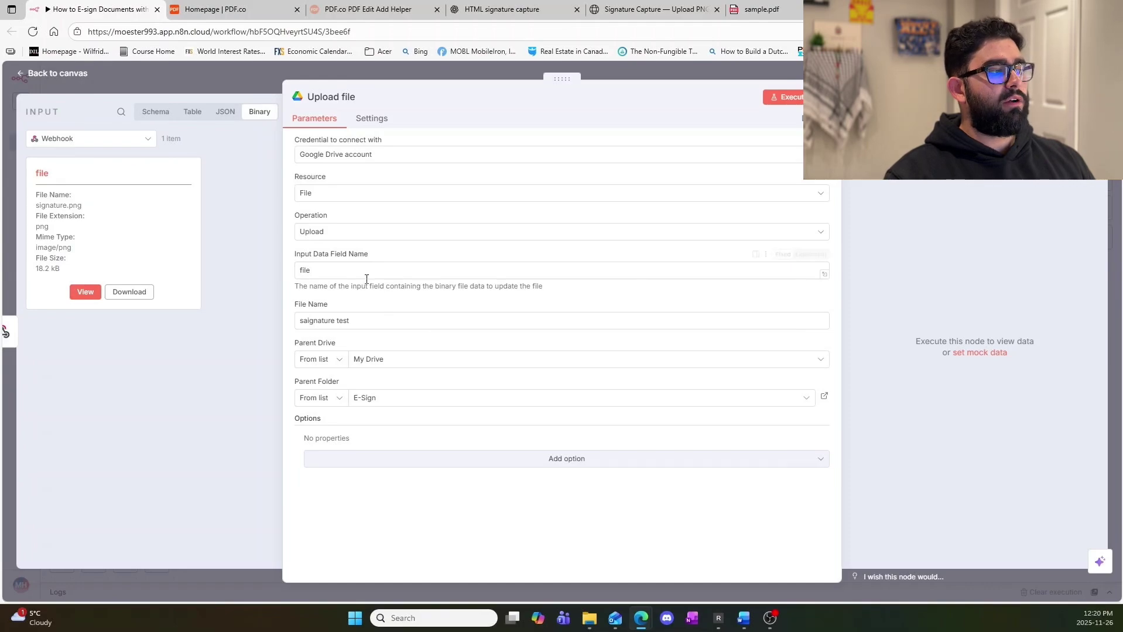
click(309, 319)
key(BackSpace)
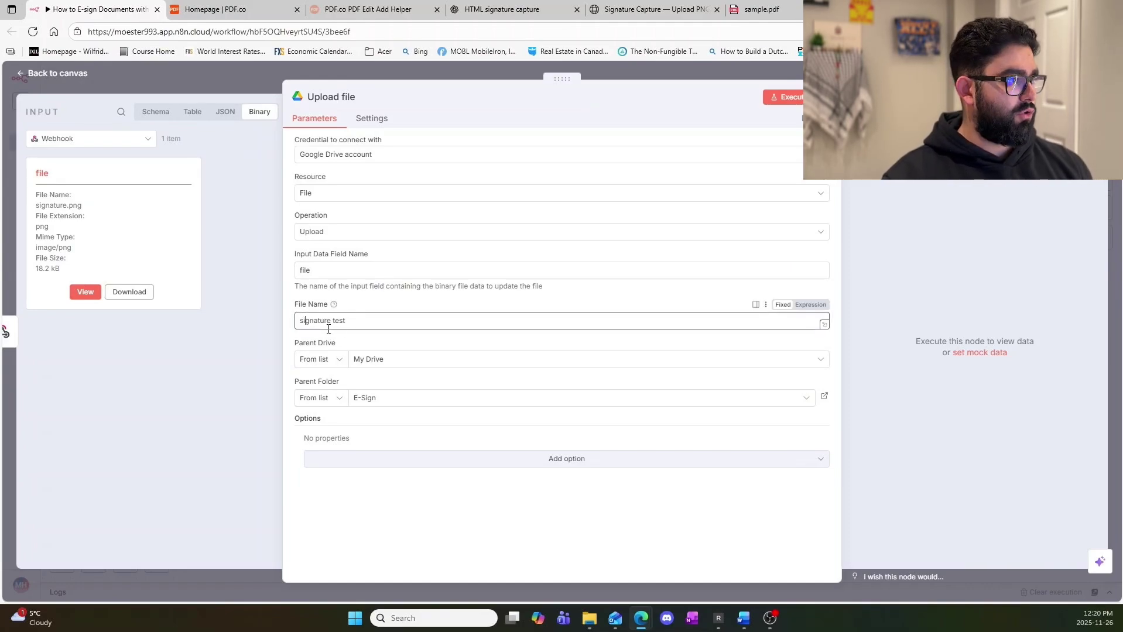
Execute the Upload file node, copy the webViewLink from its output and return to the canvas
click(787, 97)
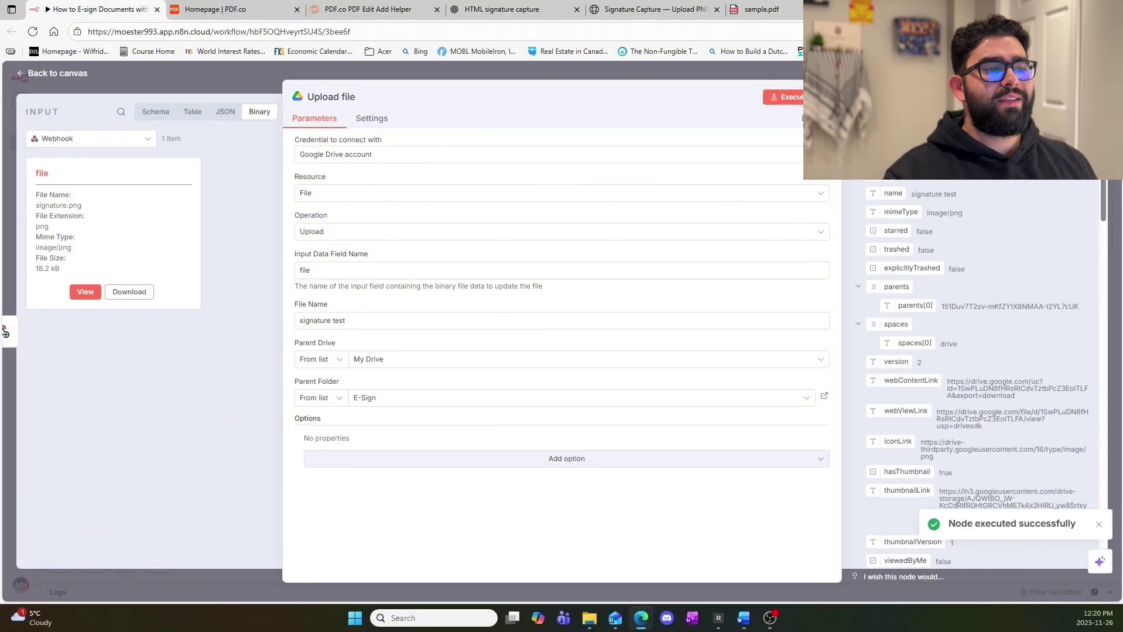
scroll(976, 344, down, 2)
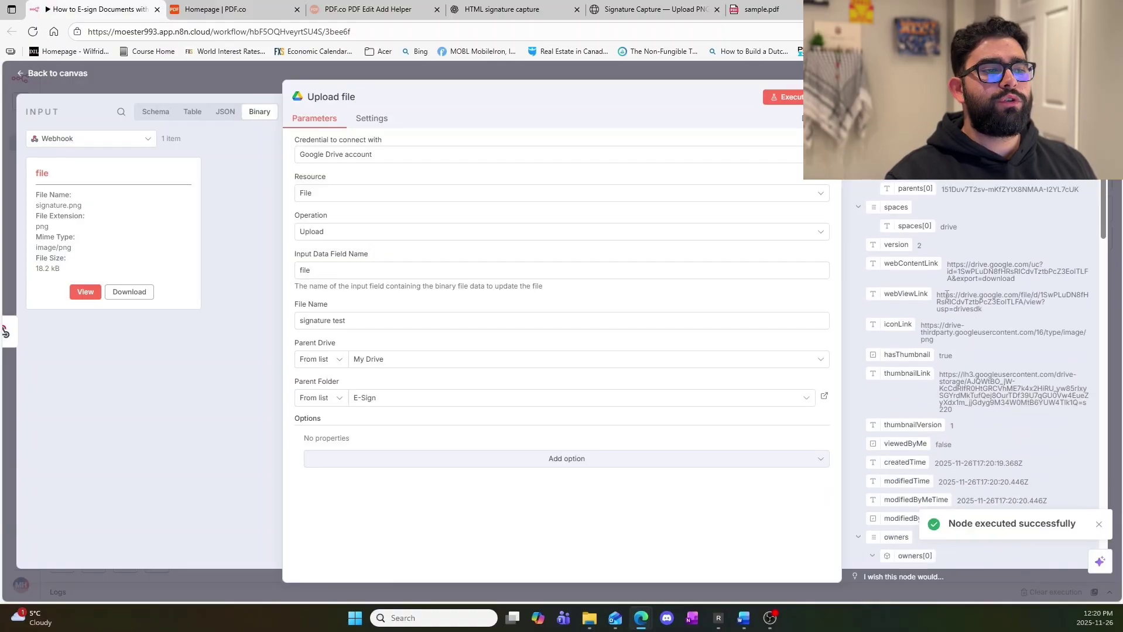
drag(935, 295, 981, 310)
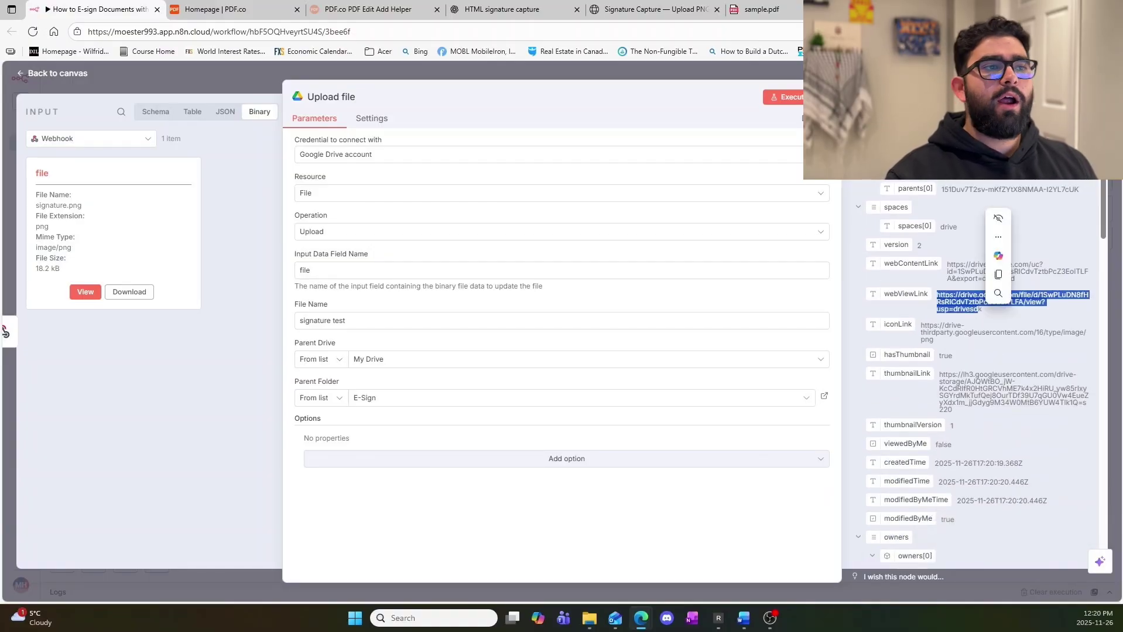
key(ctrl+c)
click(57, 73)
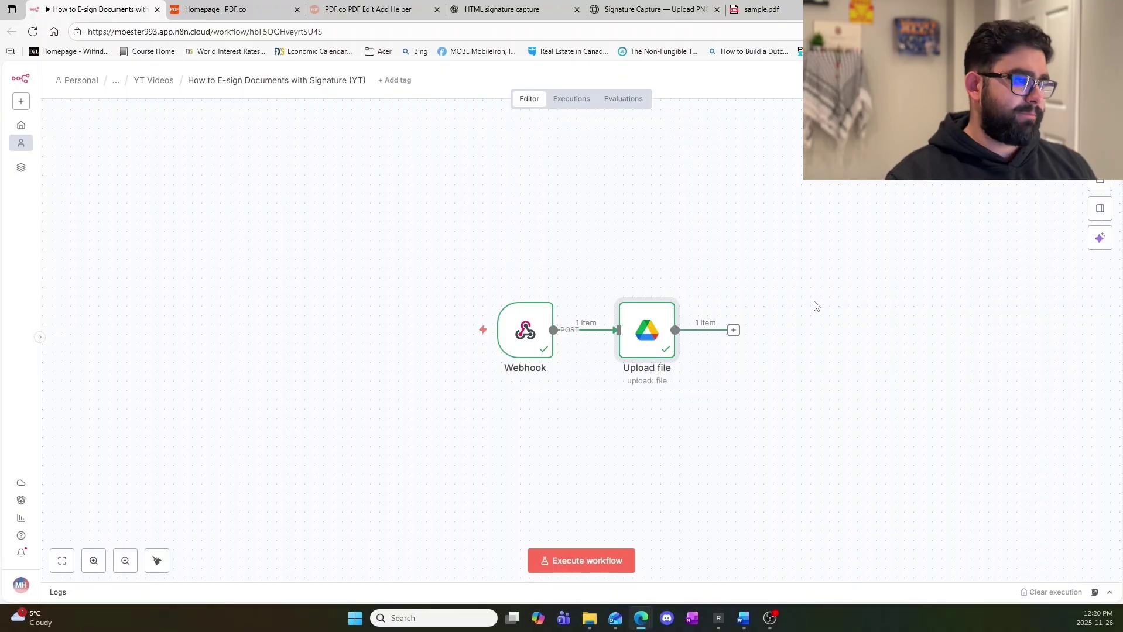
Add a Google Drive "Download file" node after the Upload file node
click(734, 331)
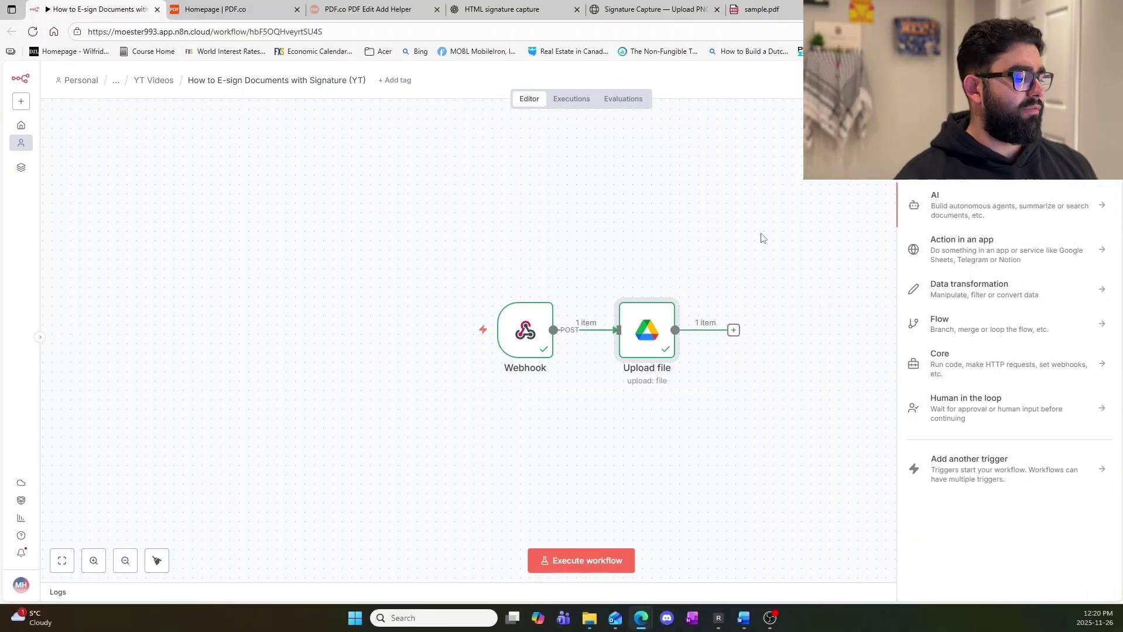
text(drive)
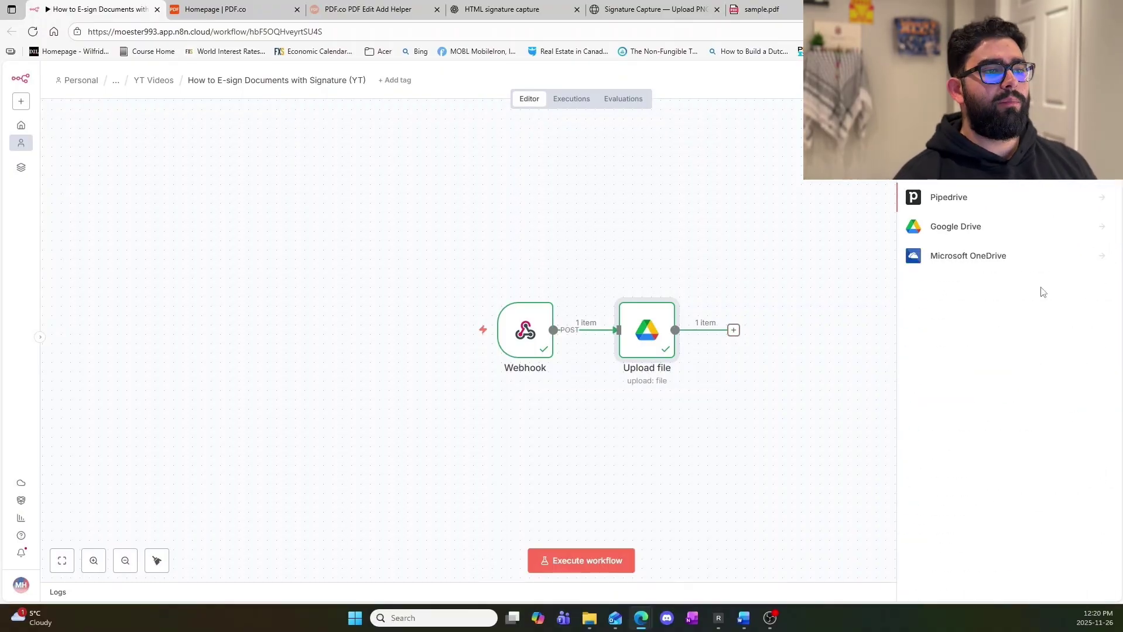
click(975, 227)
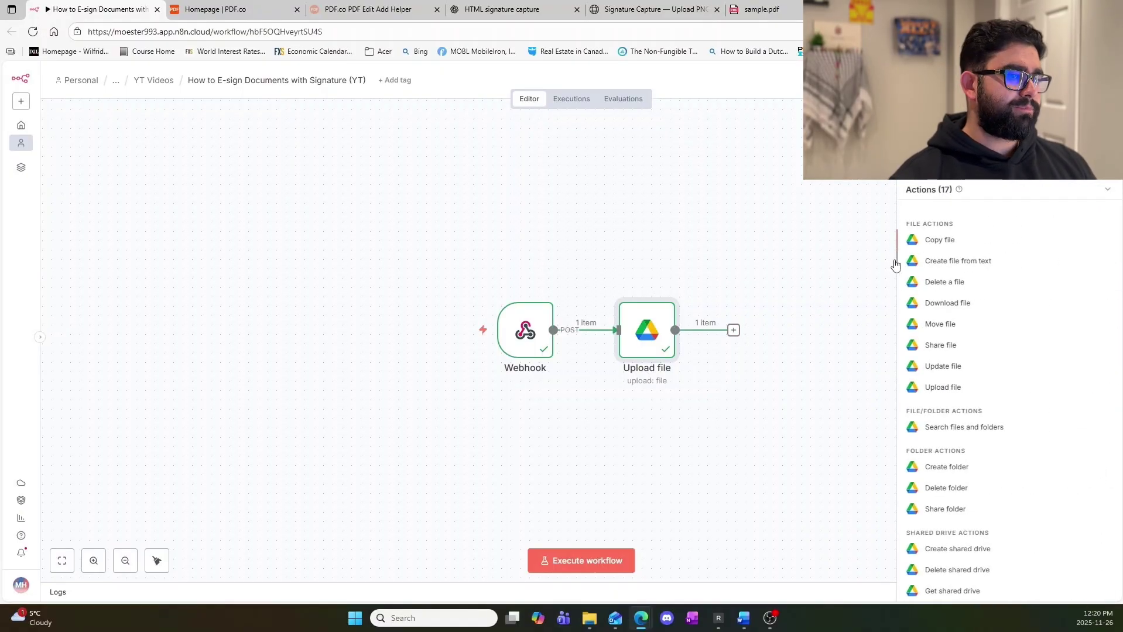
click(954, 304)
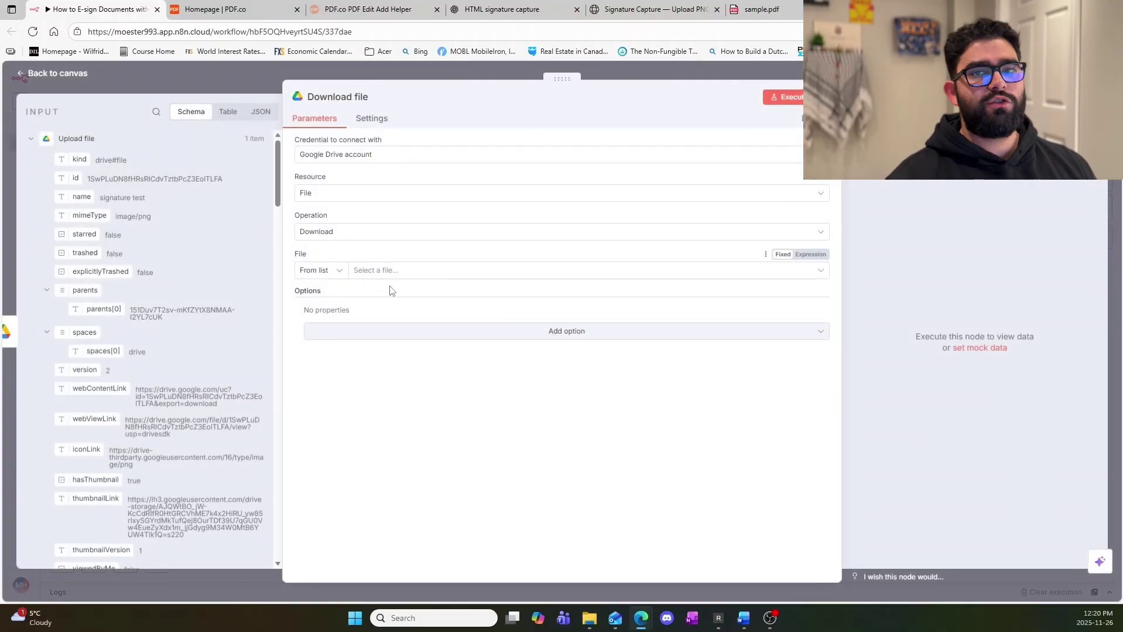
Select the file to download by ID using the uploaded file's id, {{ $json.id }}, and execute the node
click(328, 276)
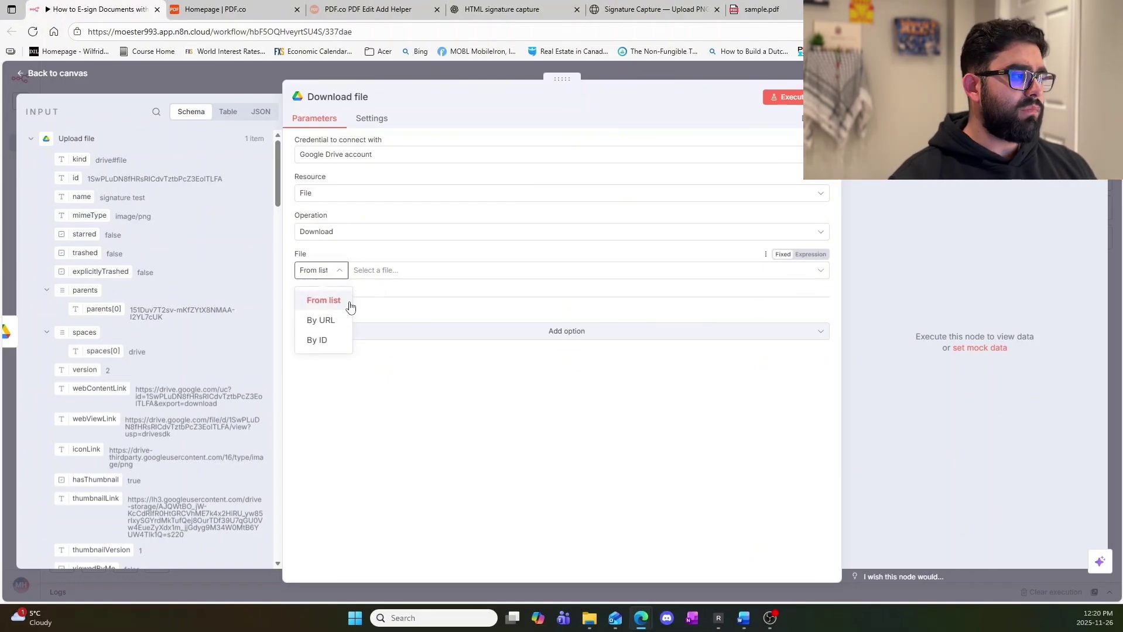
click(321, 320)
click(315, 275)
click(329, 340)
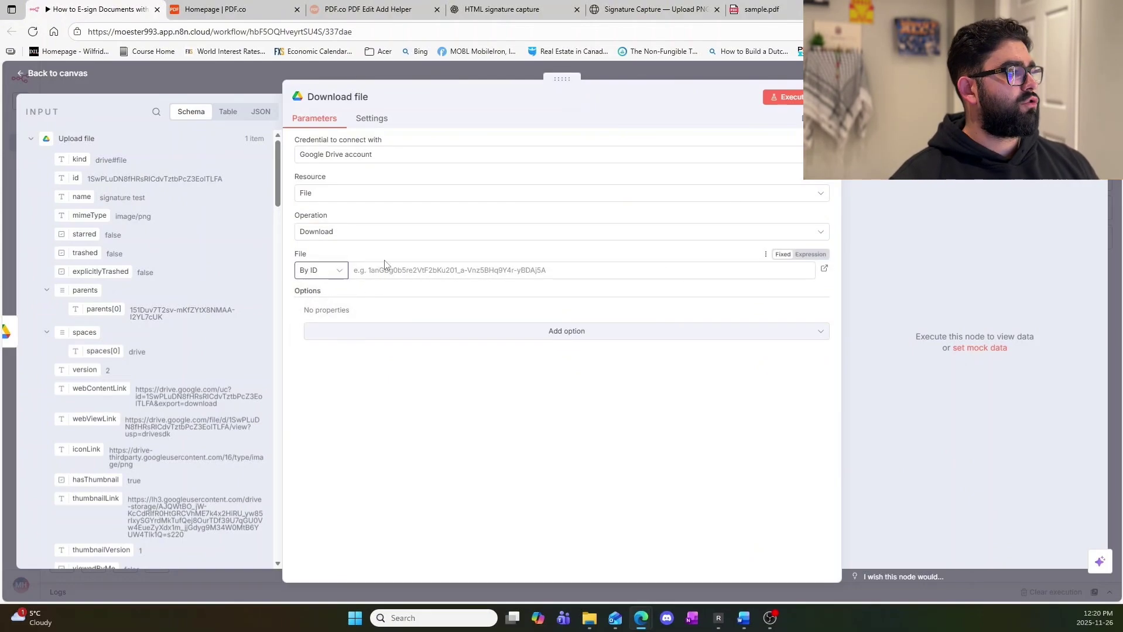
drag(75, 173, 370, 270)
click(796, 99)
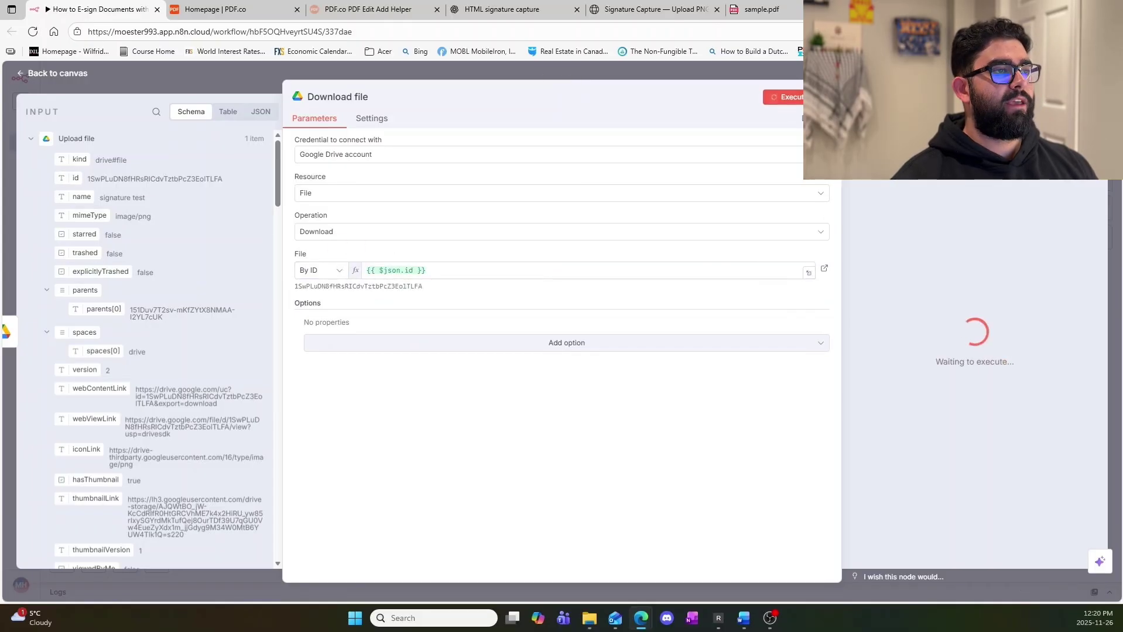
View the downloaded signature image in the Download file node's output and return to the canvas
key(Escape)
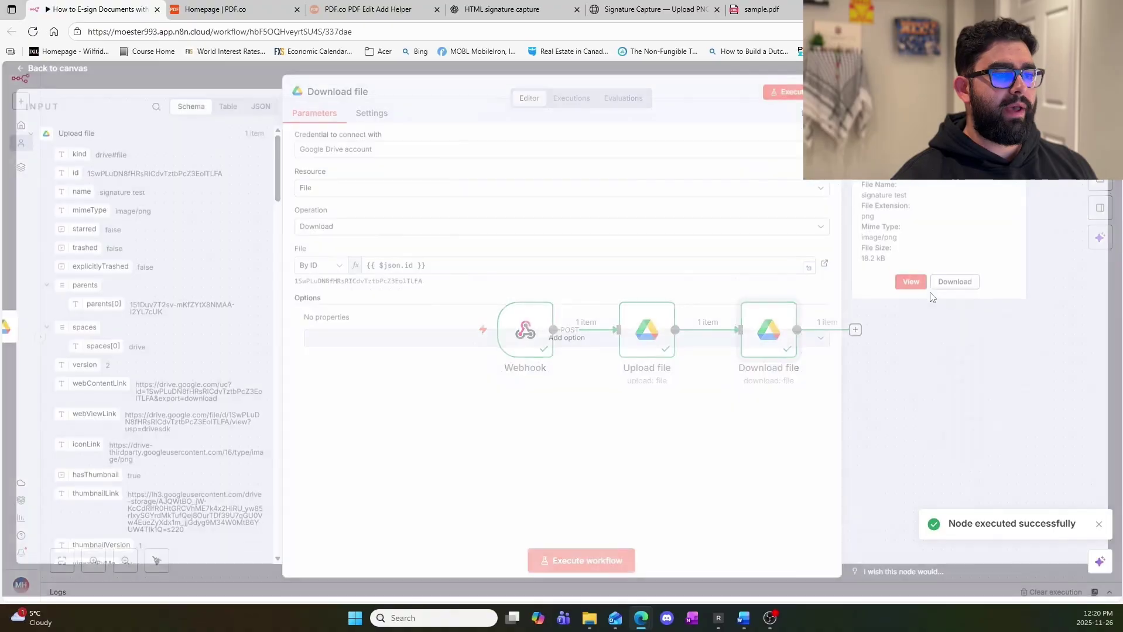
double_click(783, 337)
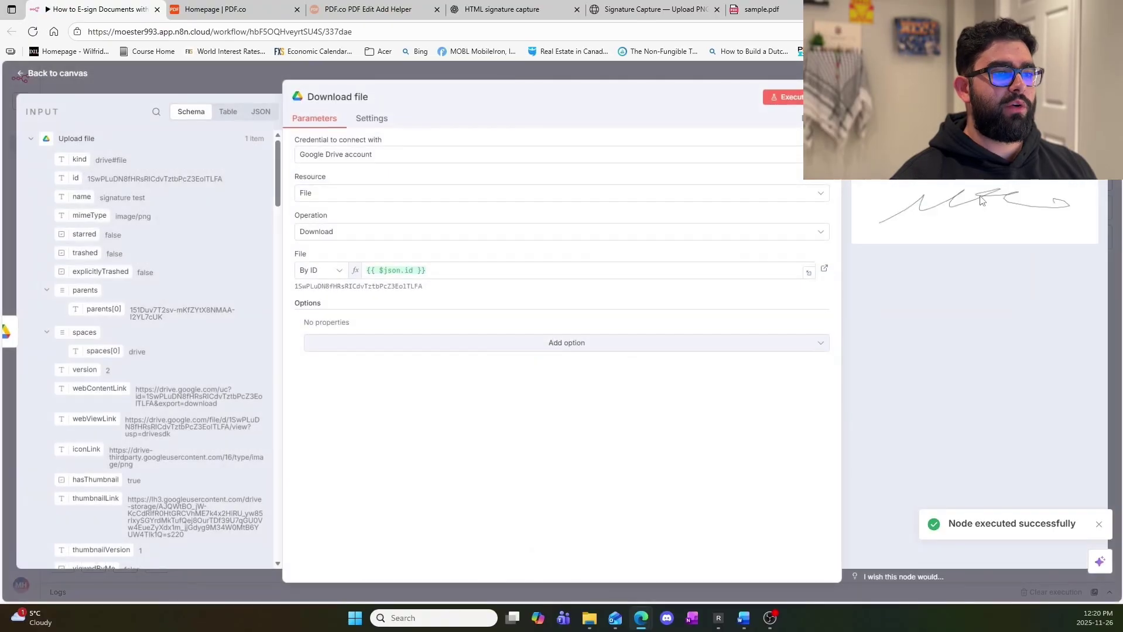
key(Escape)
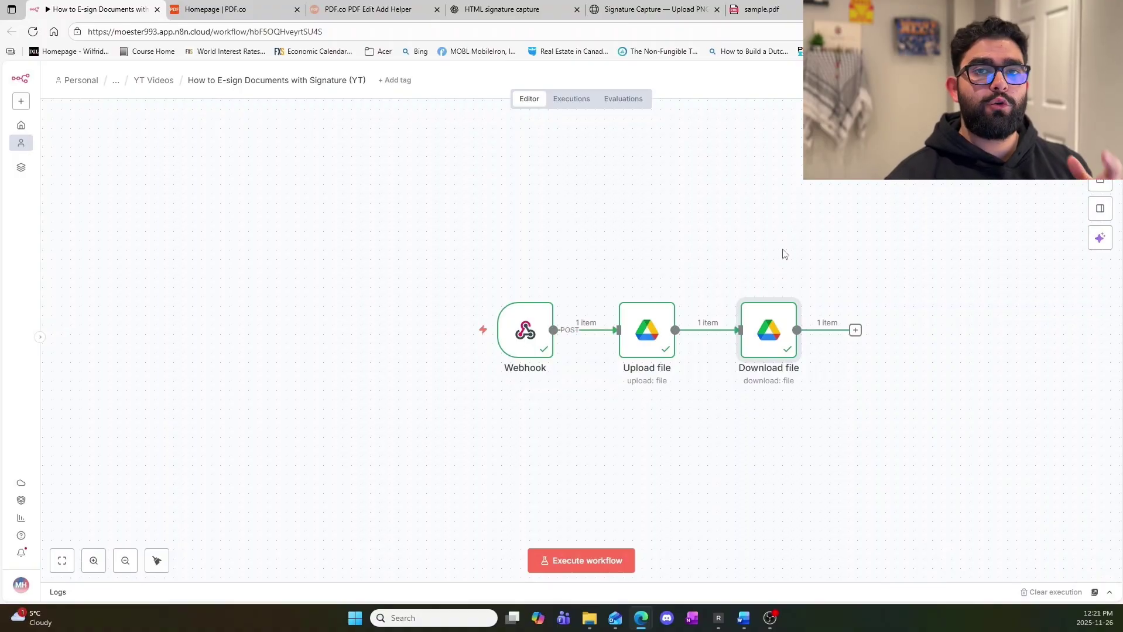
Switch to the PDF.co site, look over its home page and API tools, and open the PDF.co documentation
key(ctrl+Tab)
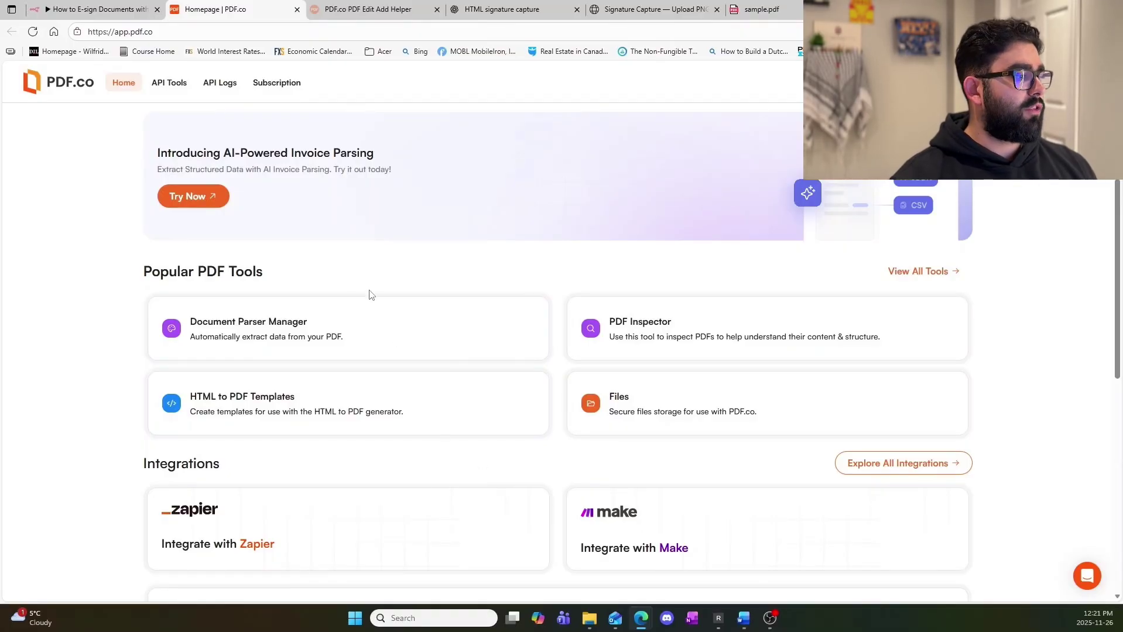
key(ctrl+Tab)
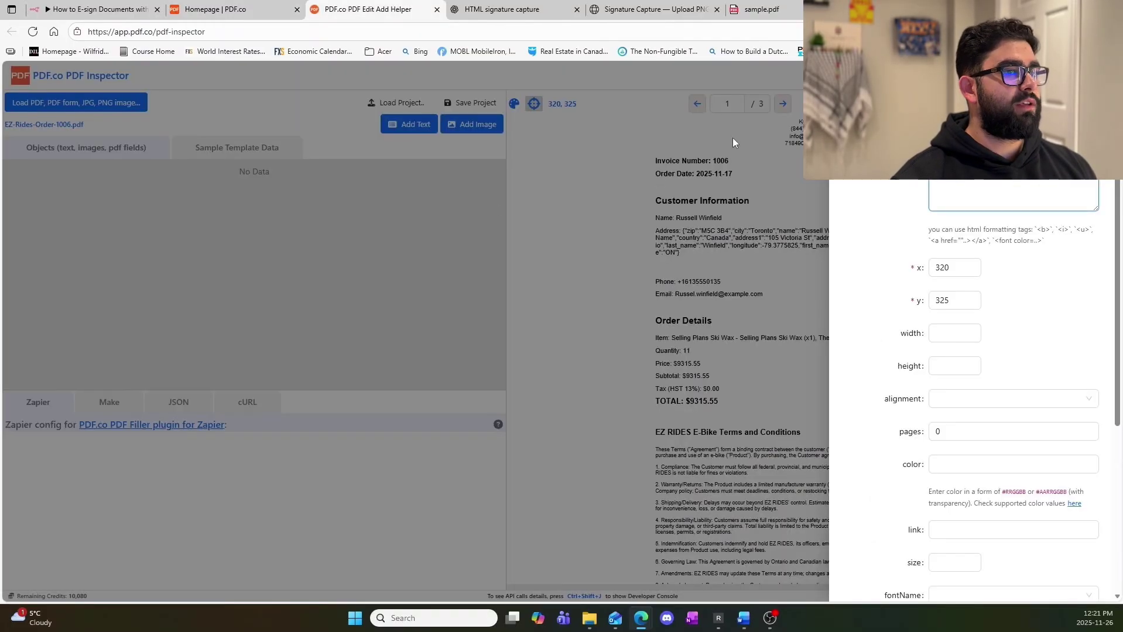
click(216, 6)
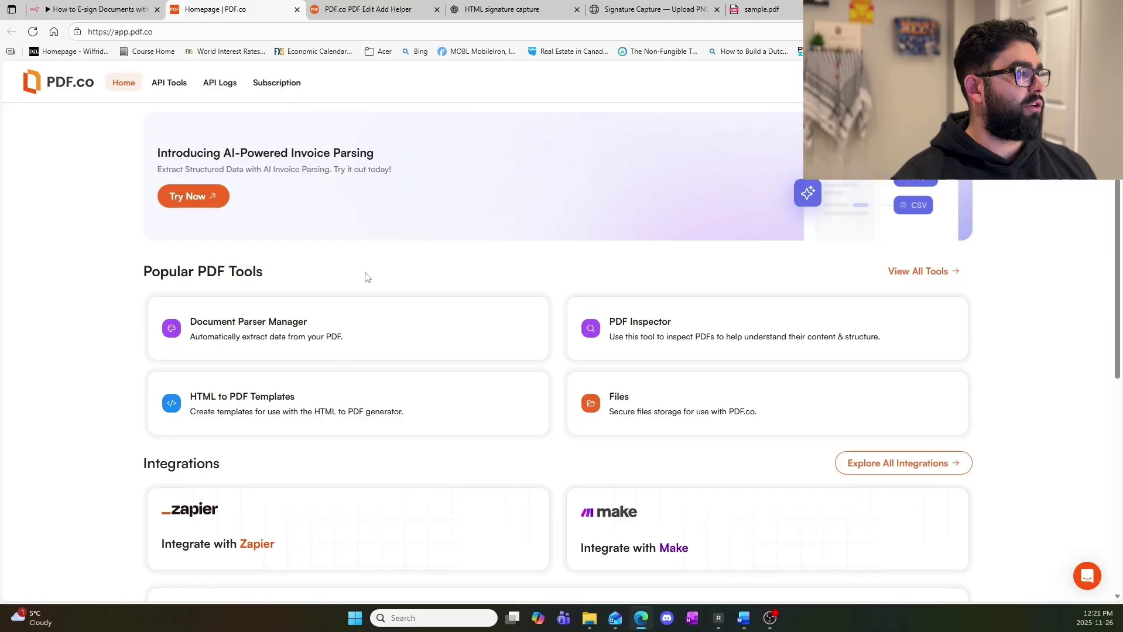
click(173, 87)
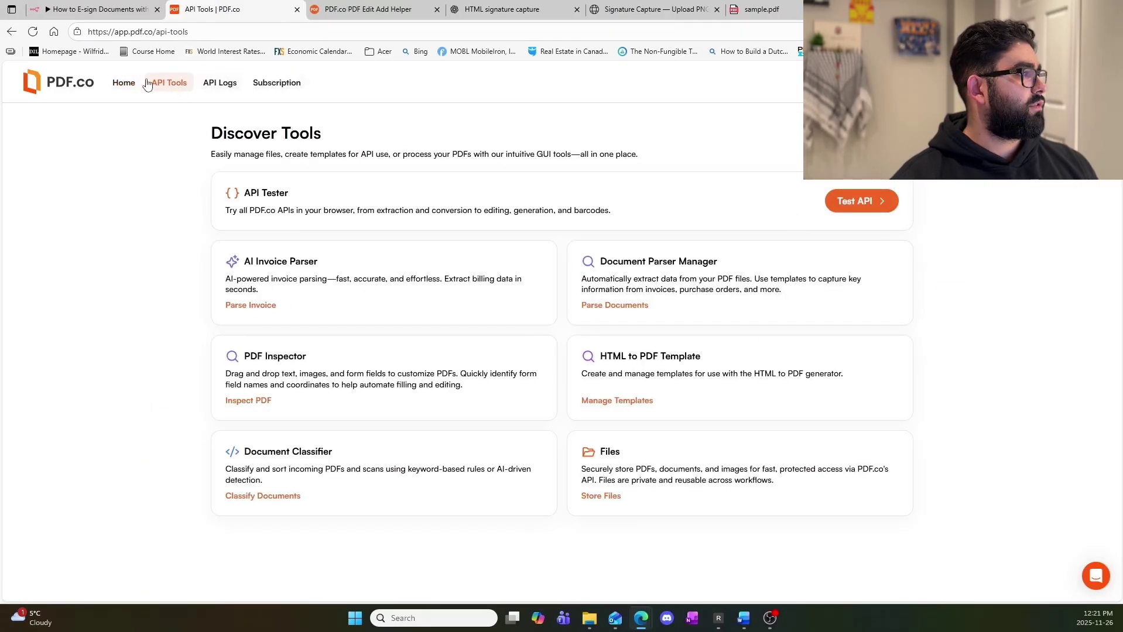
click(124, 83)
scroll(335, 380, down, 5)
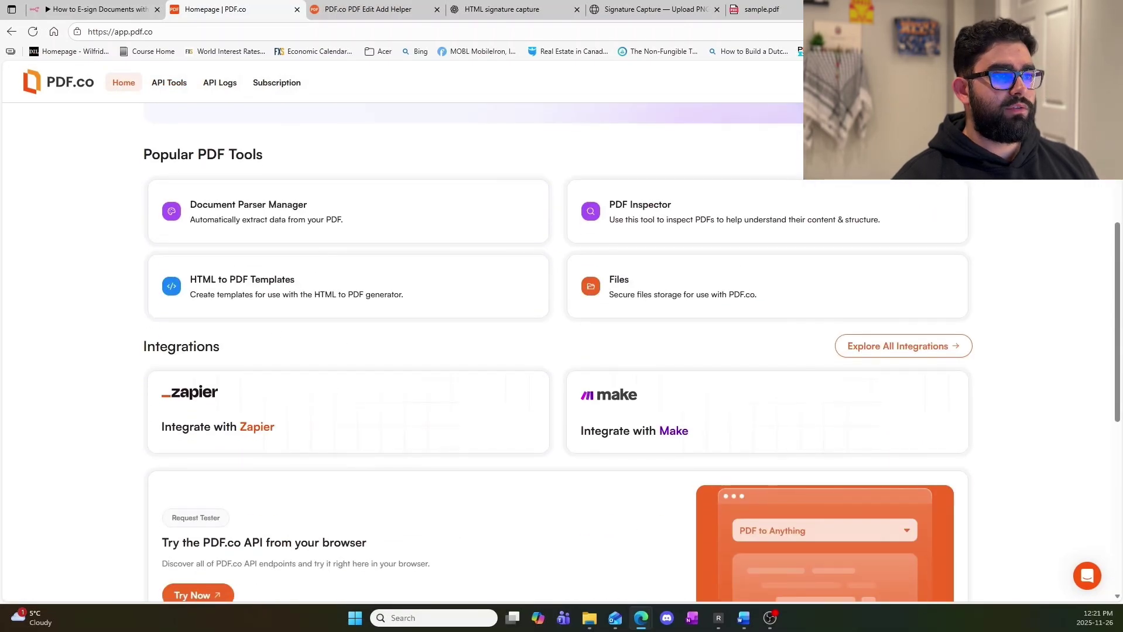
click(995, 83)
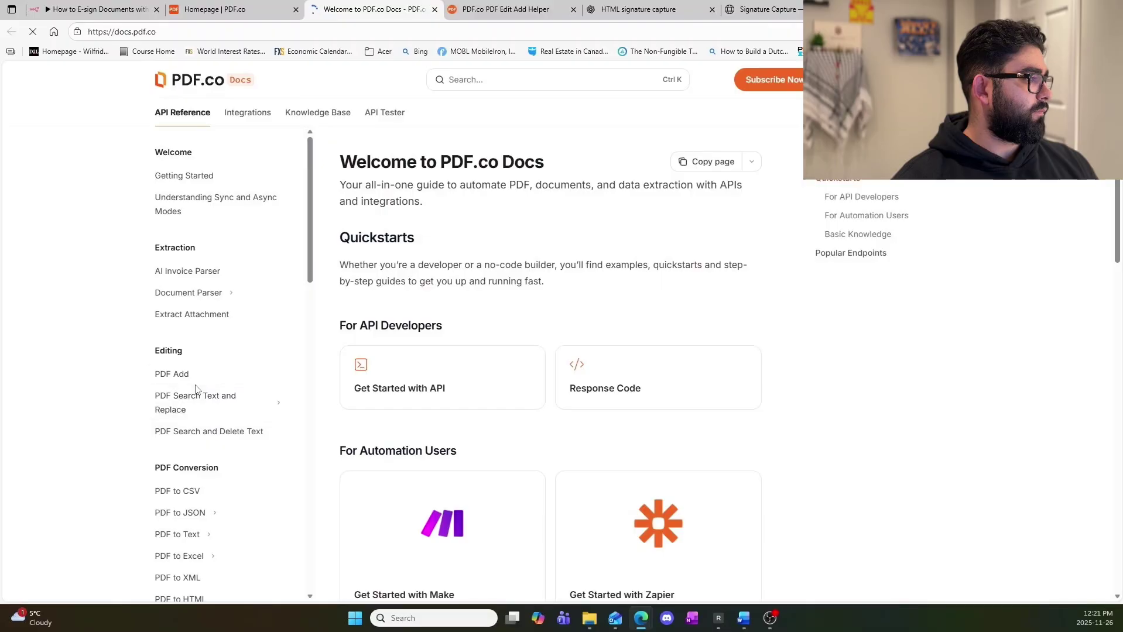
Open the PDF Add reference page and read through its attributes down to the images array
click(172, 375)
scroll(474, 344, down, 2)
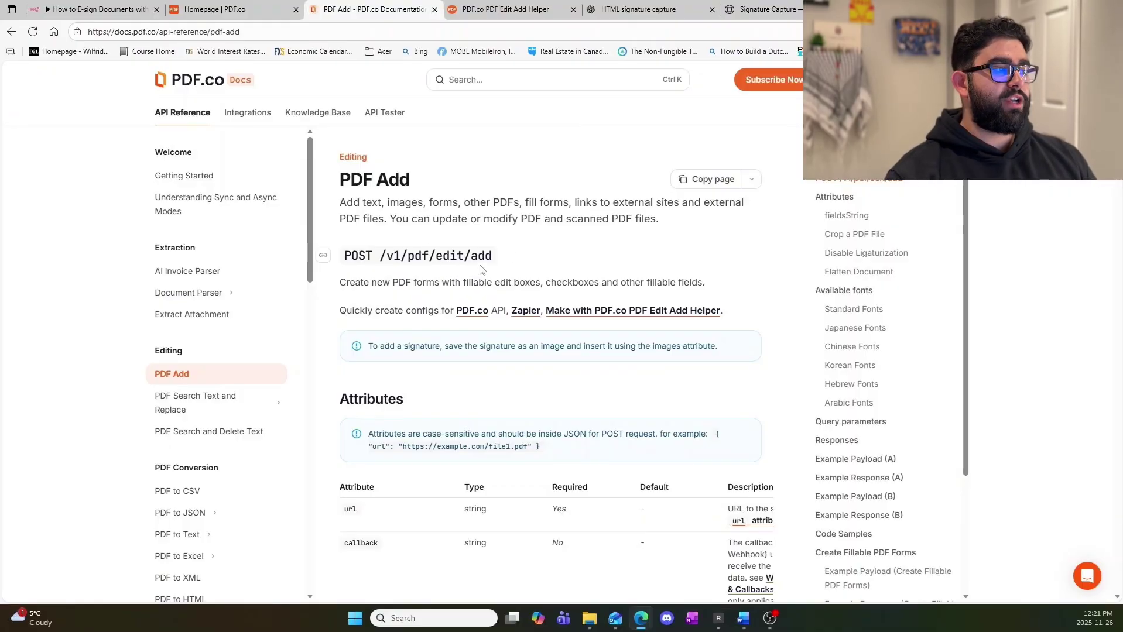
scroll(515, 279, down, 12)
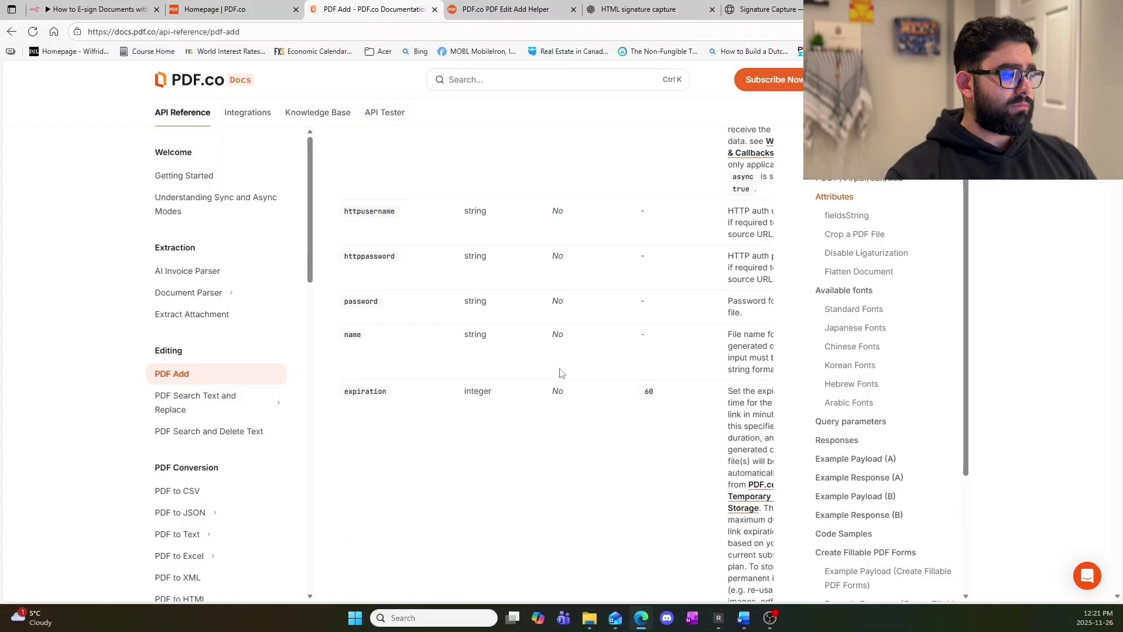
scroll(572, 392, up, 5)
scroll(570, 395, down, 10)
scroll(567, 403, down, 15)
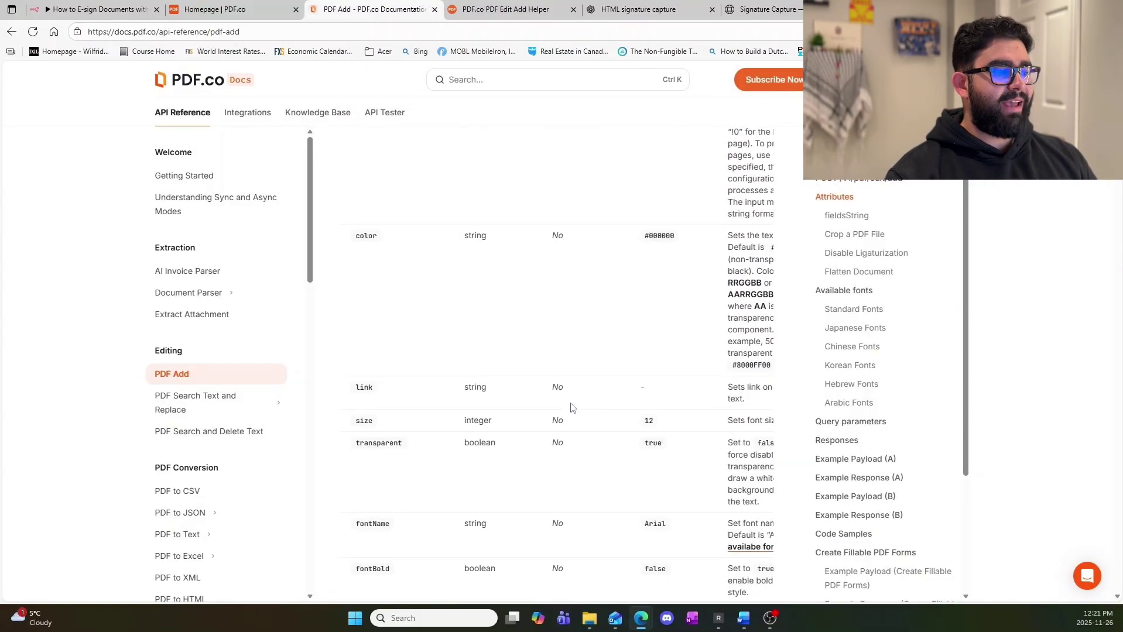
scroll(570, 419, down, 8)
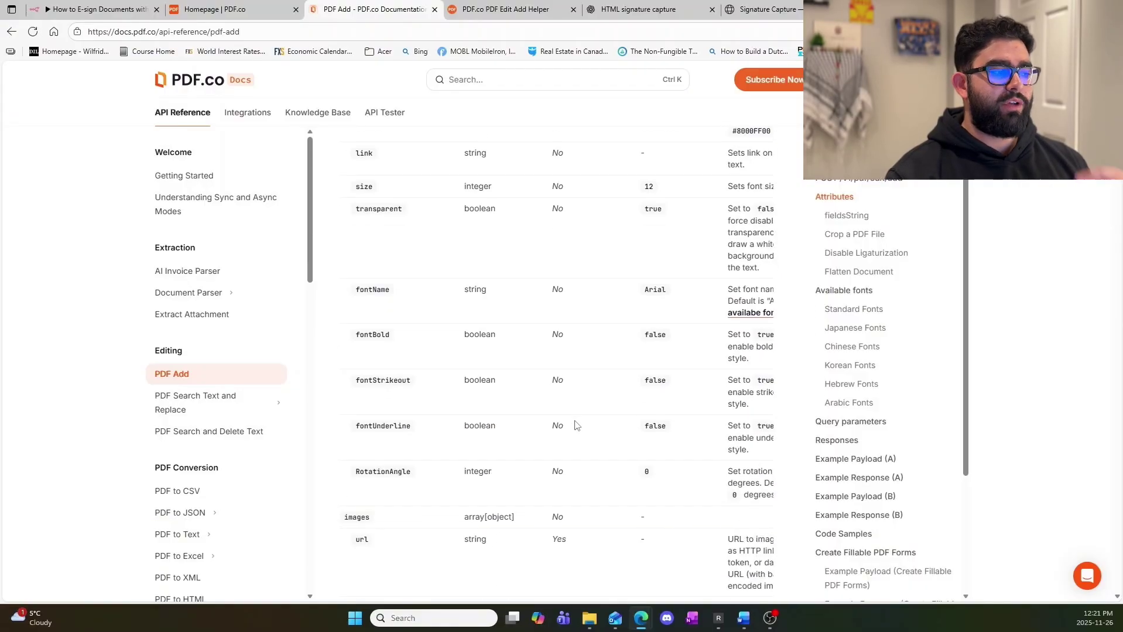
scroll(390, 305, up, 3)
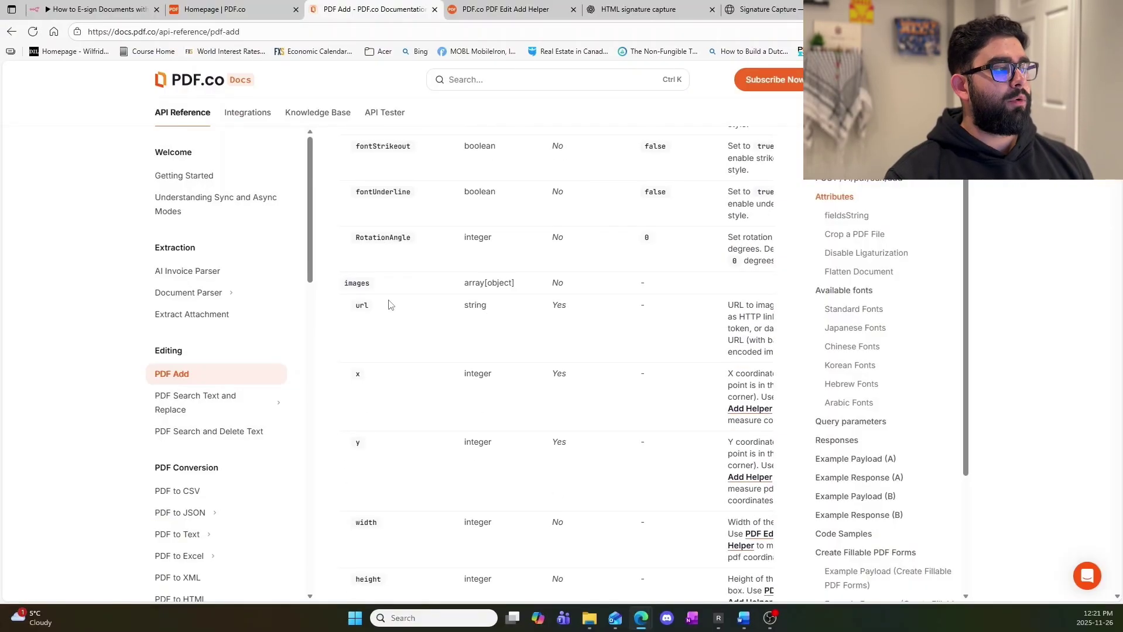
double_click(345, 283)
click(441, 367)
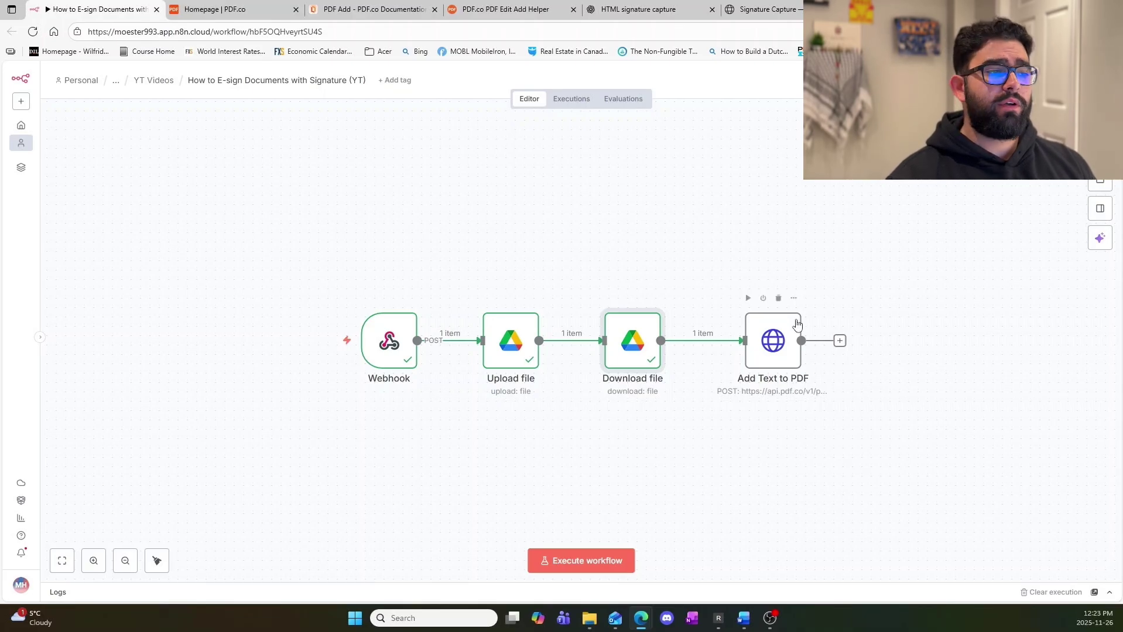
In the n8n workflow, open the Add Text to PDF node and review its authentication, request method, URL and body parameters
click(773, 350)
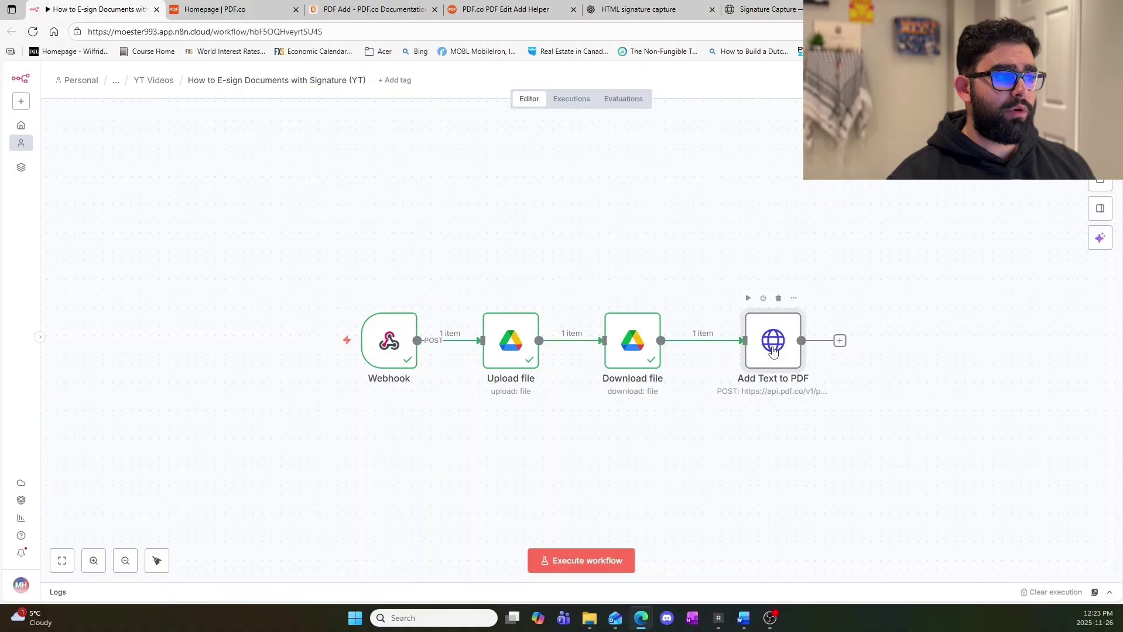
double_click(772, 350)
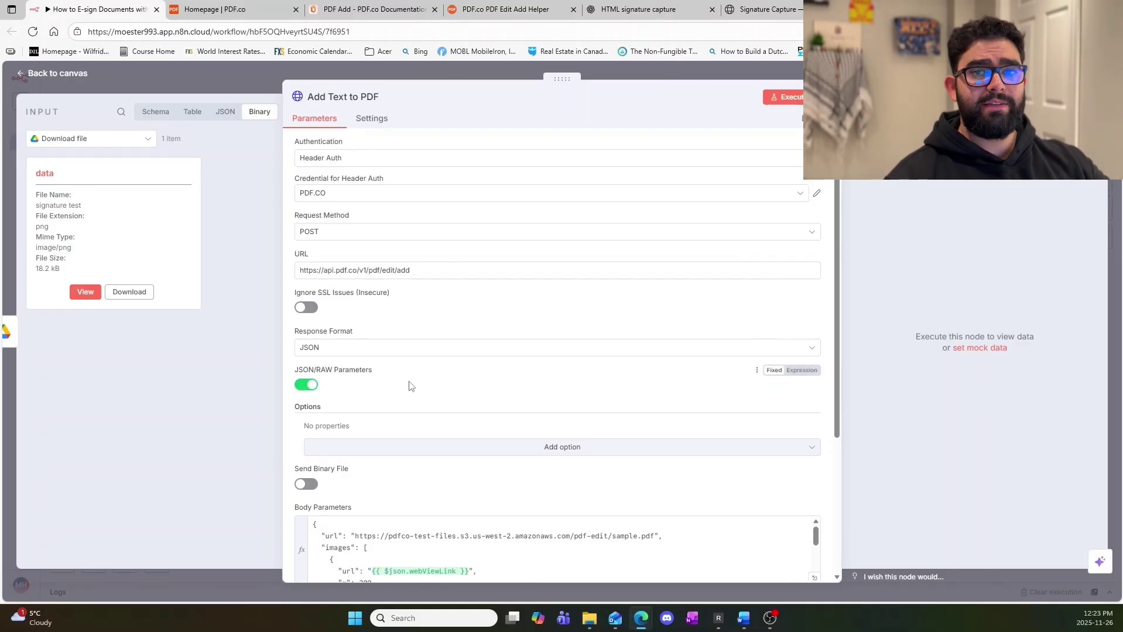
scroll(431, 374, down, 5)
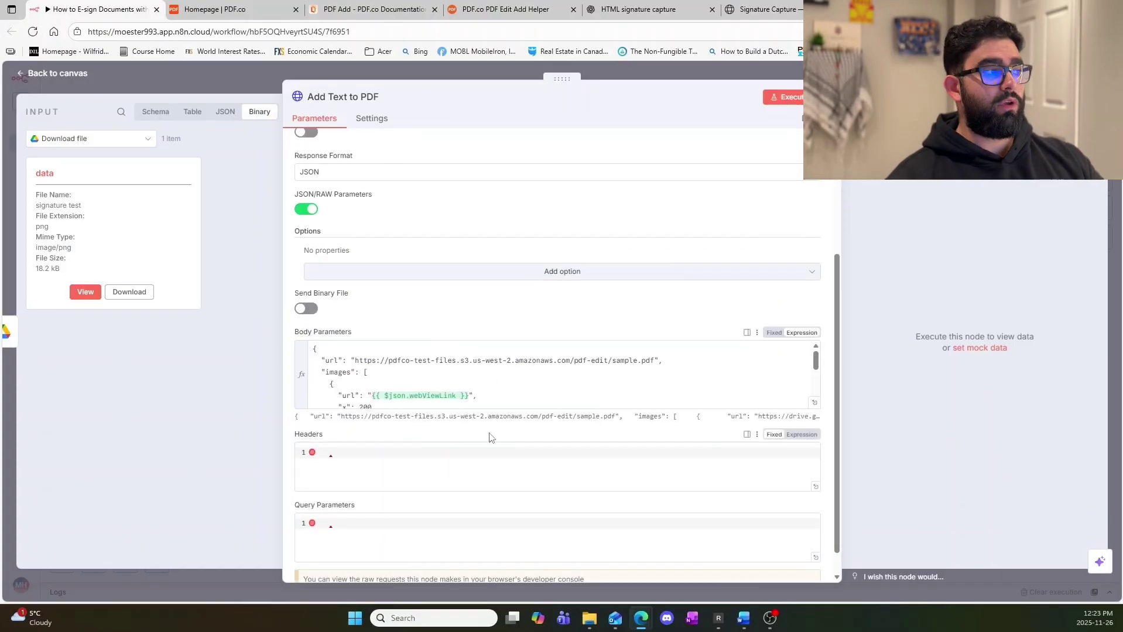
scroll(484, 444, up, 3)
scroll(466, 440, down, 3)
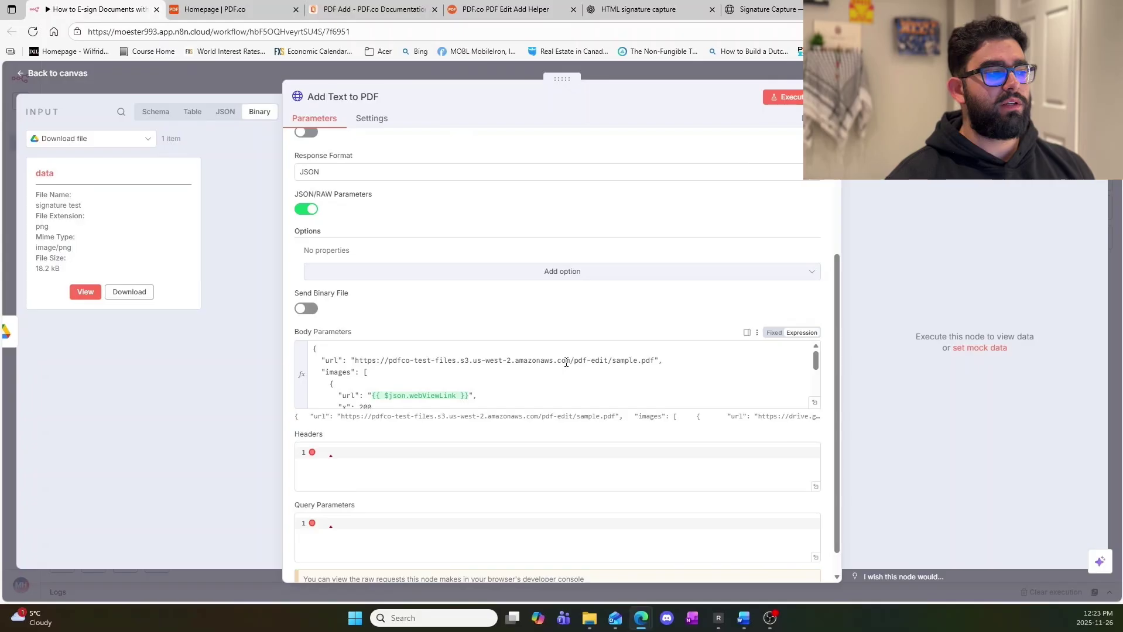
scroll(566, 369, up, 3)
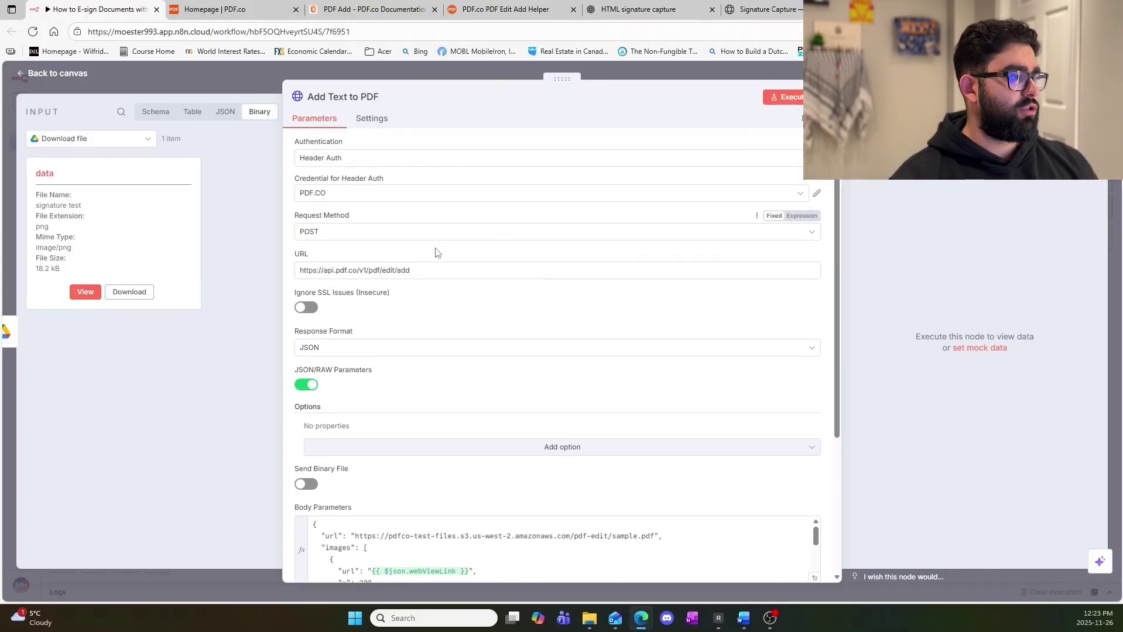
scroll(439, 263, down, 2)
scroll(380, 275, up, 1)
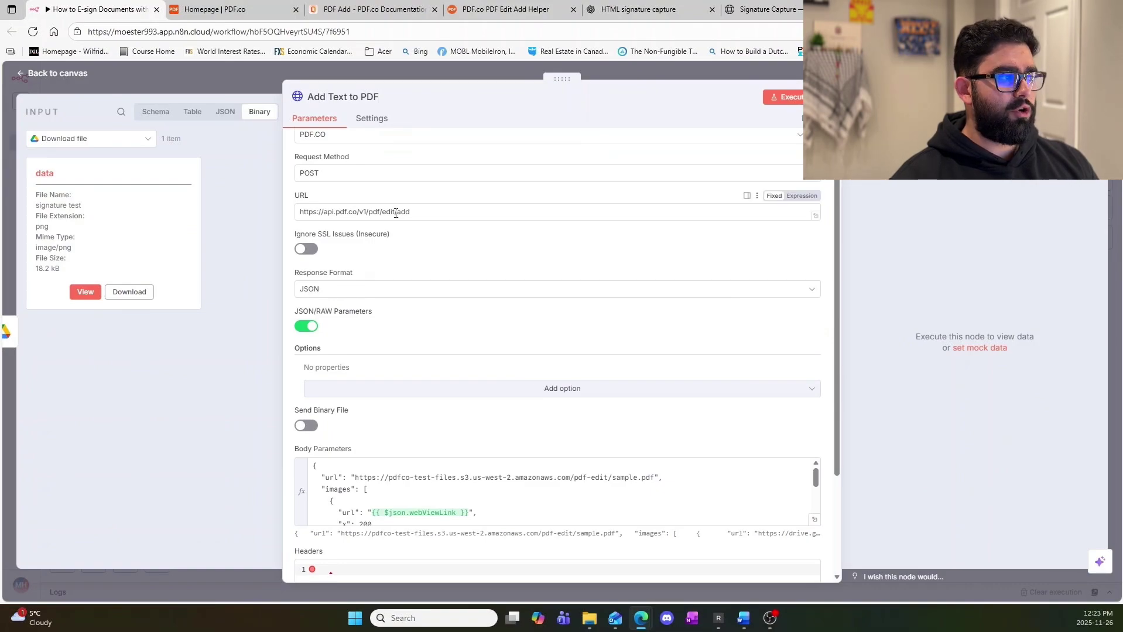
Check the node's request URL against the endpoint in the PDF Add documentation, and return to the node's remaining settings
click(351, 9)
scroll(398, 363, up, 8)
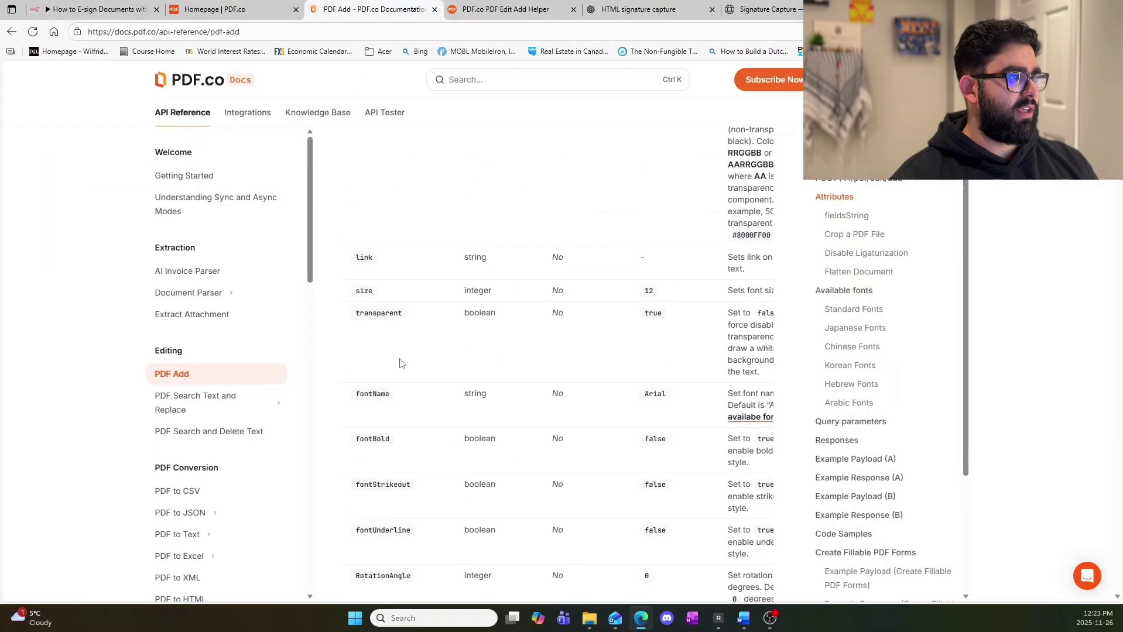
scroll(392, 360, up, 10)
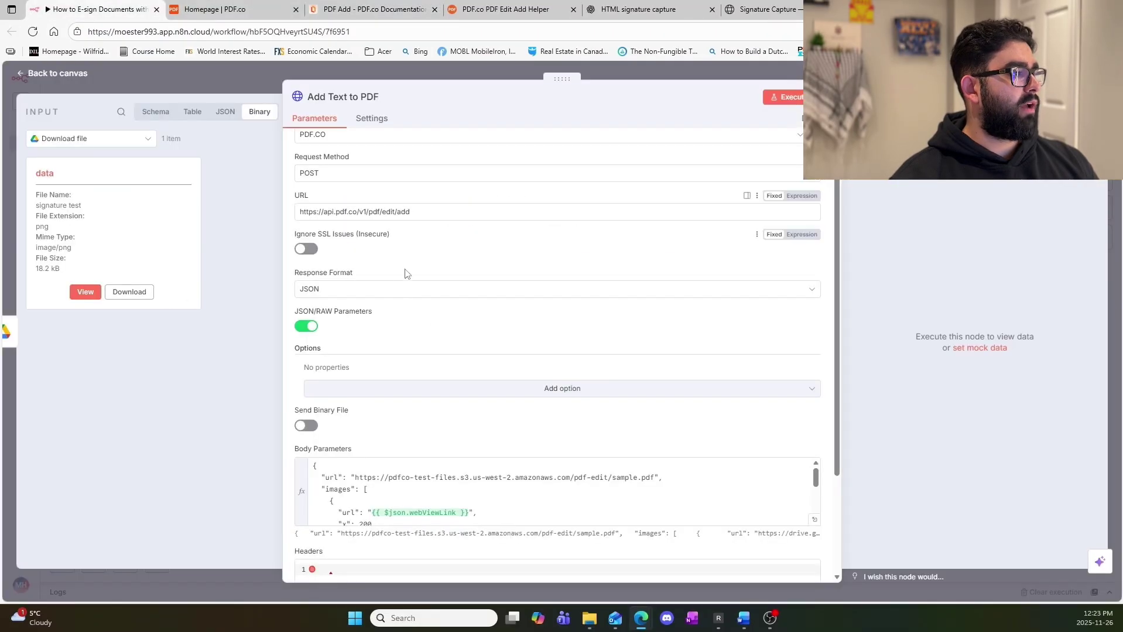
scroll(351, 261, down, 1)
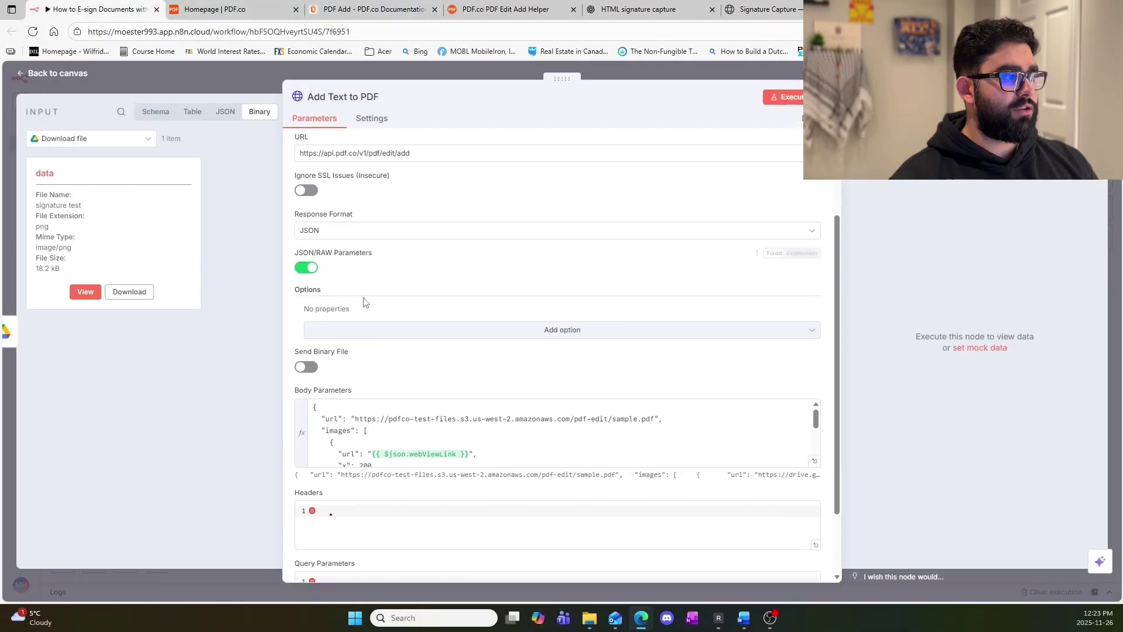
scroll(363, 300, down, 2)
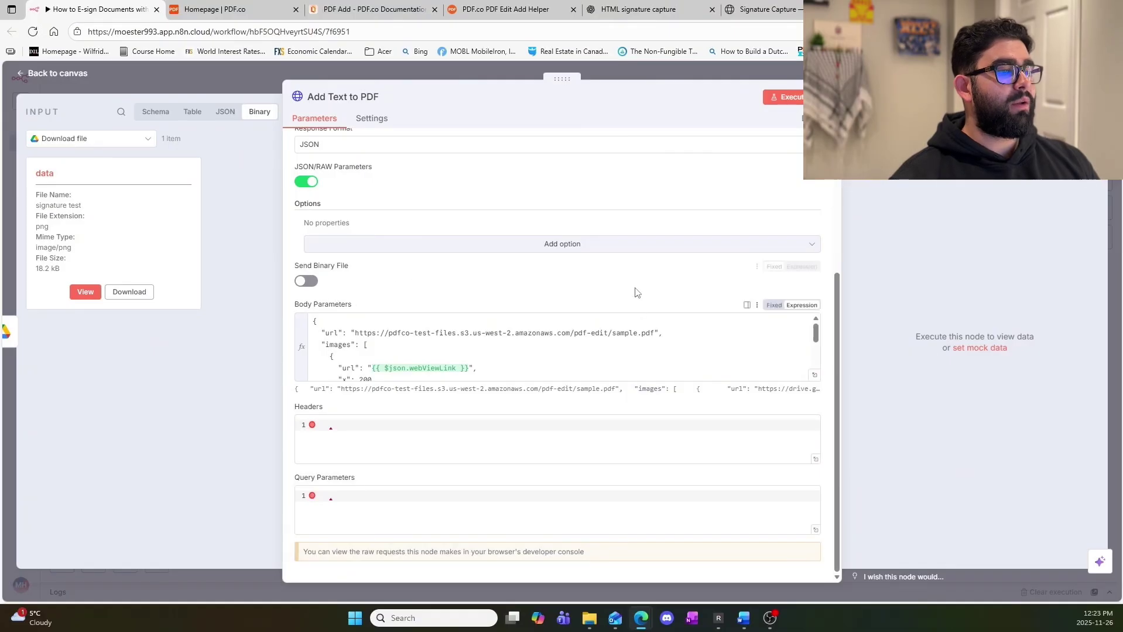
Expand the body parameters expression, examine the source PDF url, and view that sample PDF before returning to the expression
click(814, 374)
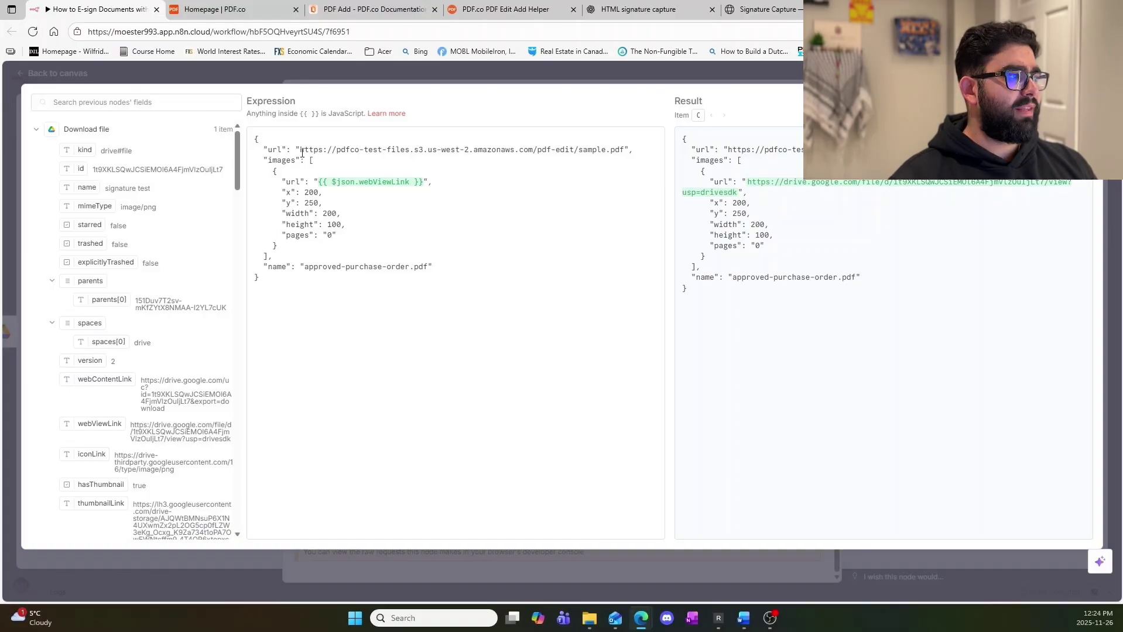
drag(302, 151, 625, 152)
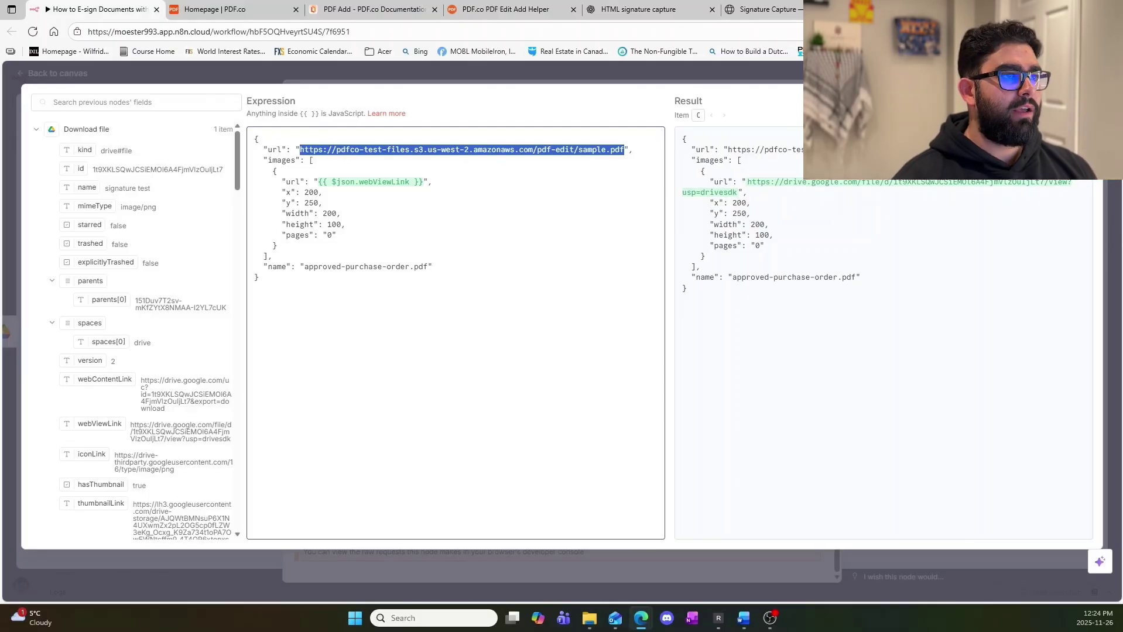
click(928, 10)
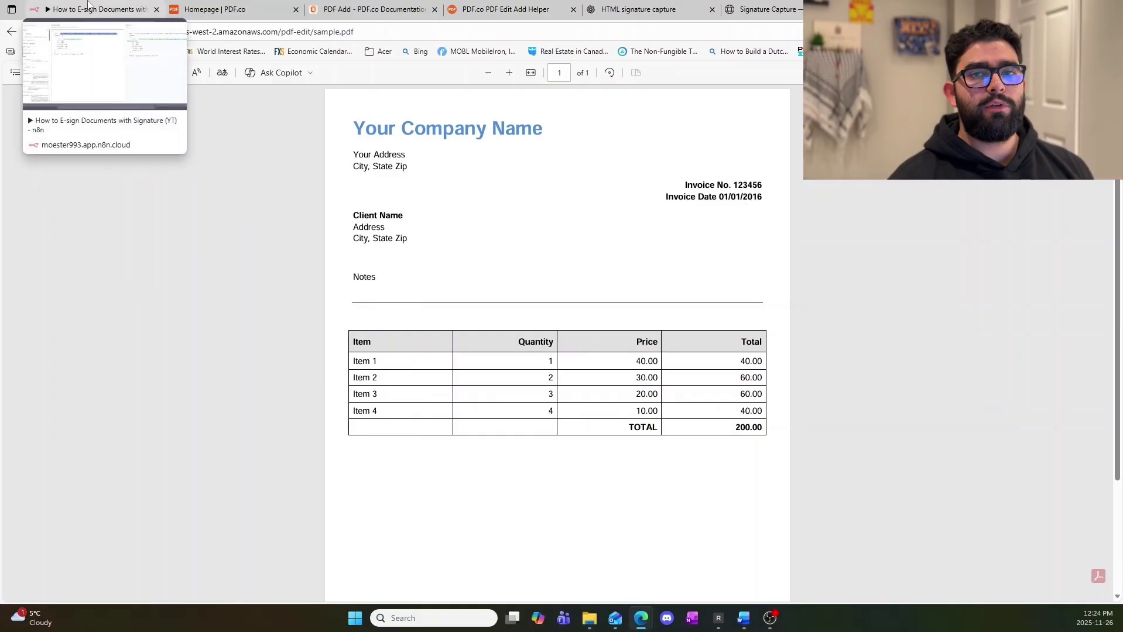
click(107, 8)
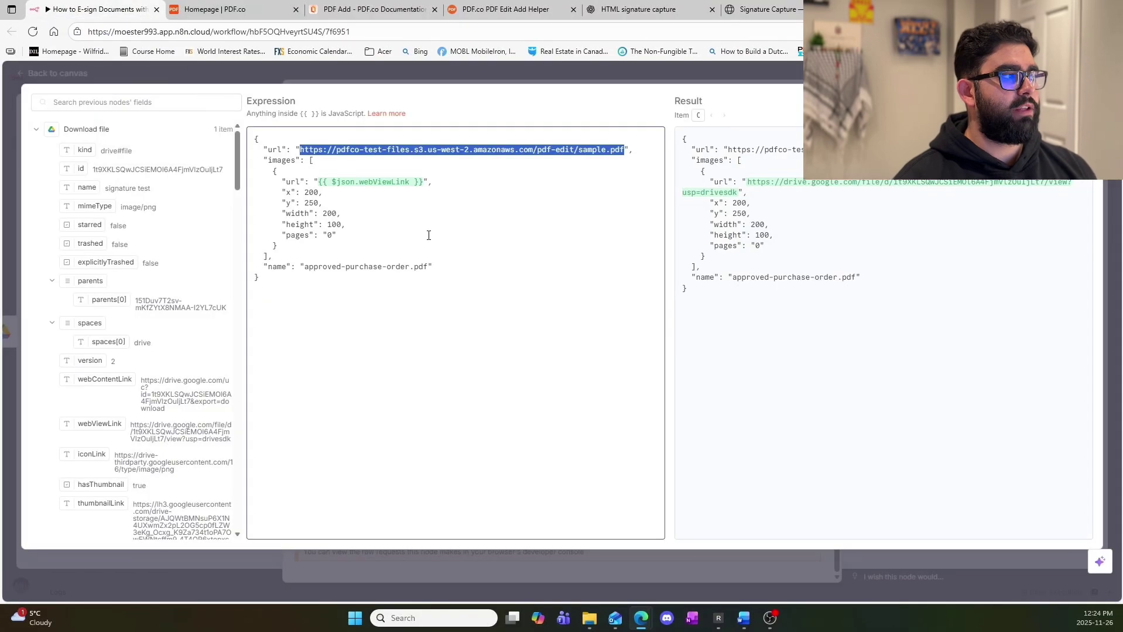
Examine the images block of the body expression and the Download file node's webViewLink field that supplies the image url
click(346, 150)
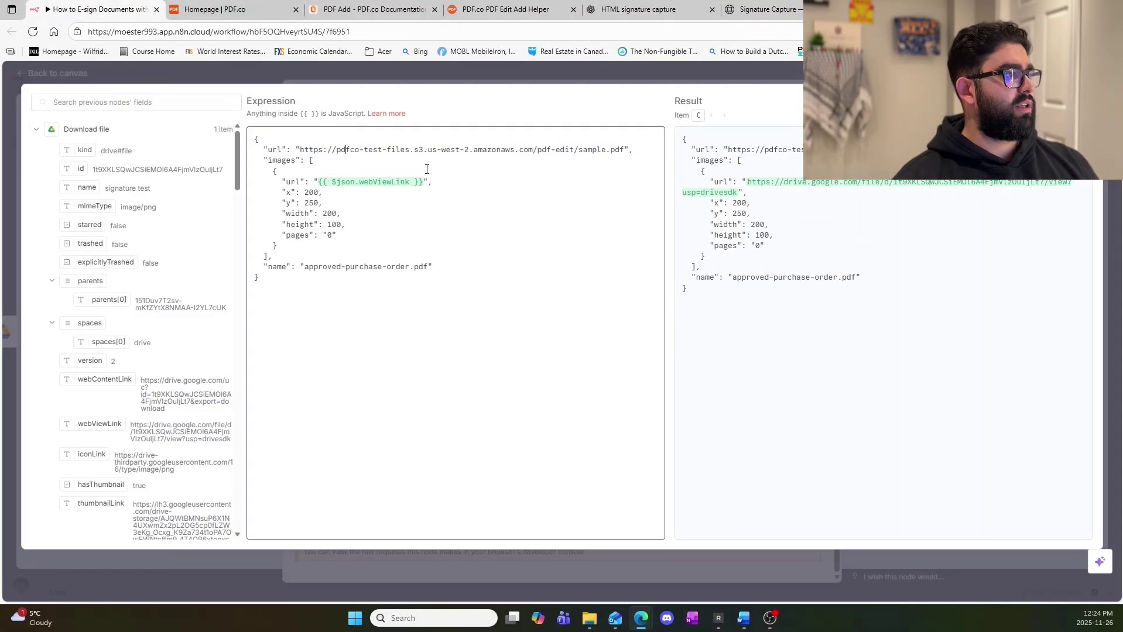
drag(264, 160, 368, 261)
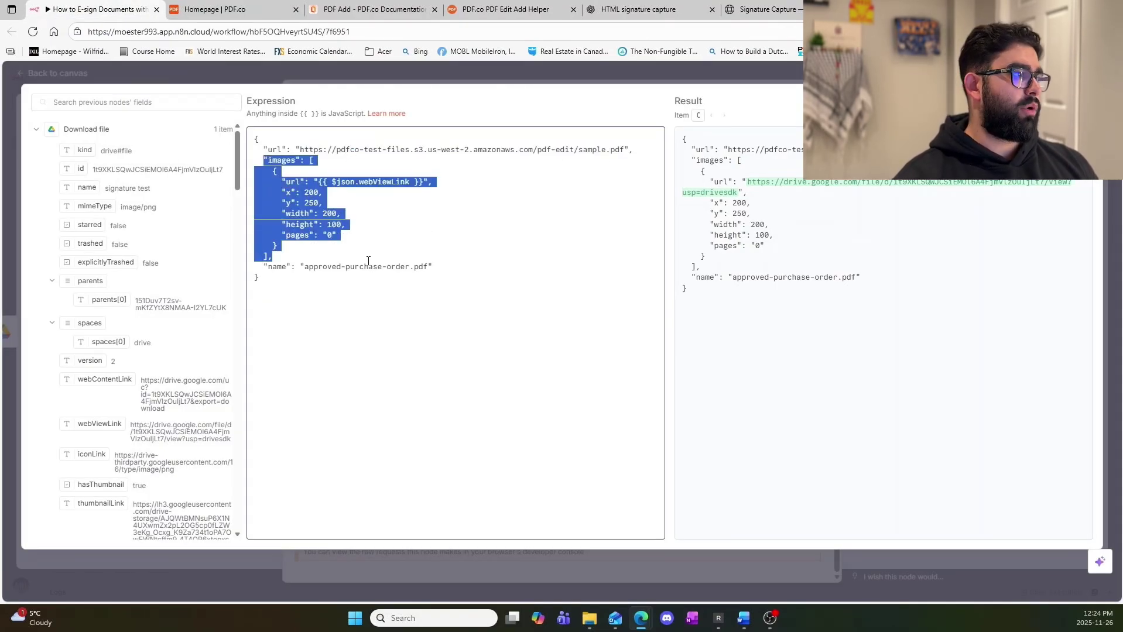
click(368, 246)
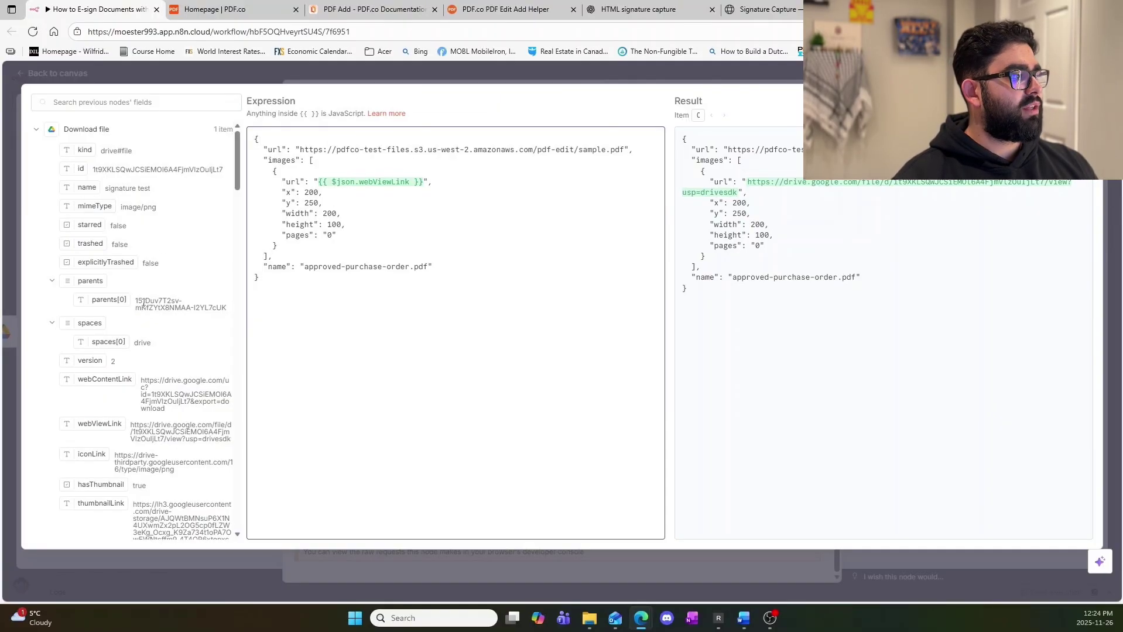
scroll(143, 301, down, 1)
drag(105, 364, 126, 371)
click(350, 186)
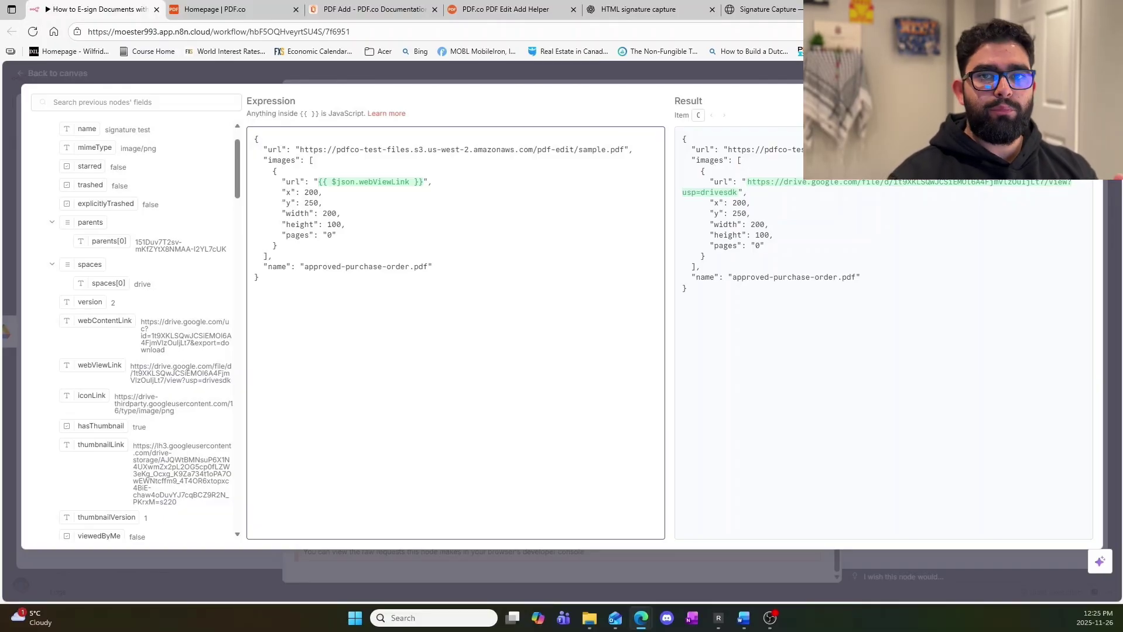
Close the expression editor, execute the Add Text to PDF node and select the url value in its output
key(Escape)
scroll(454, 444, up, 3)
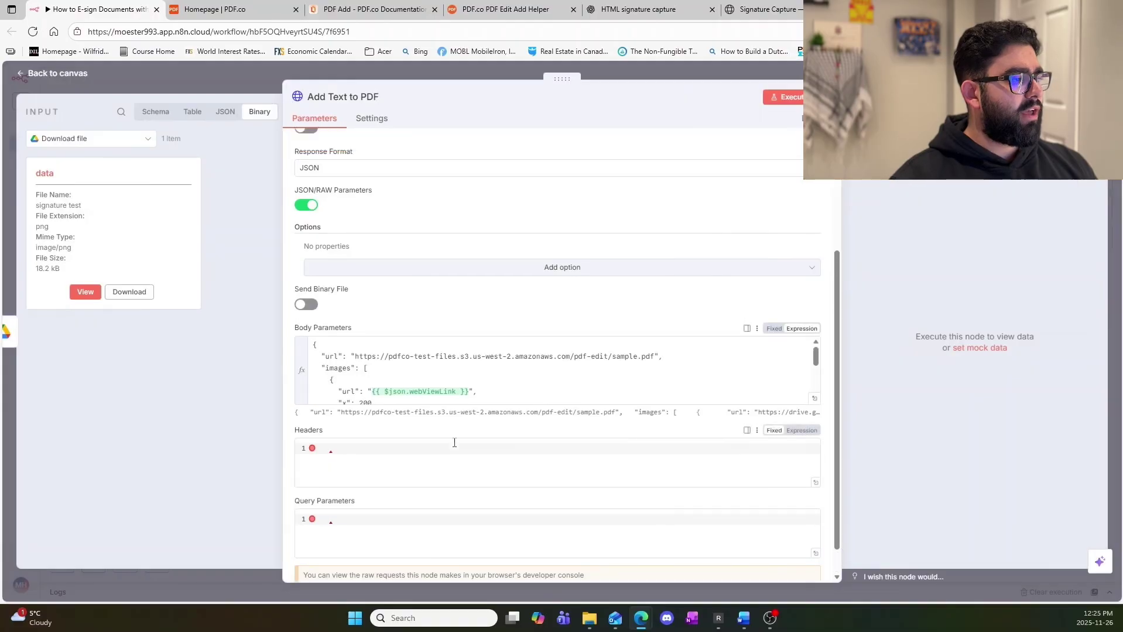
scroll(423, 460, down, 5)
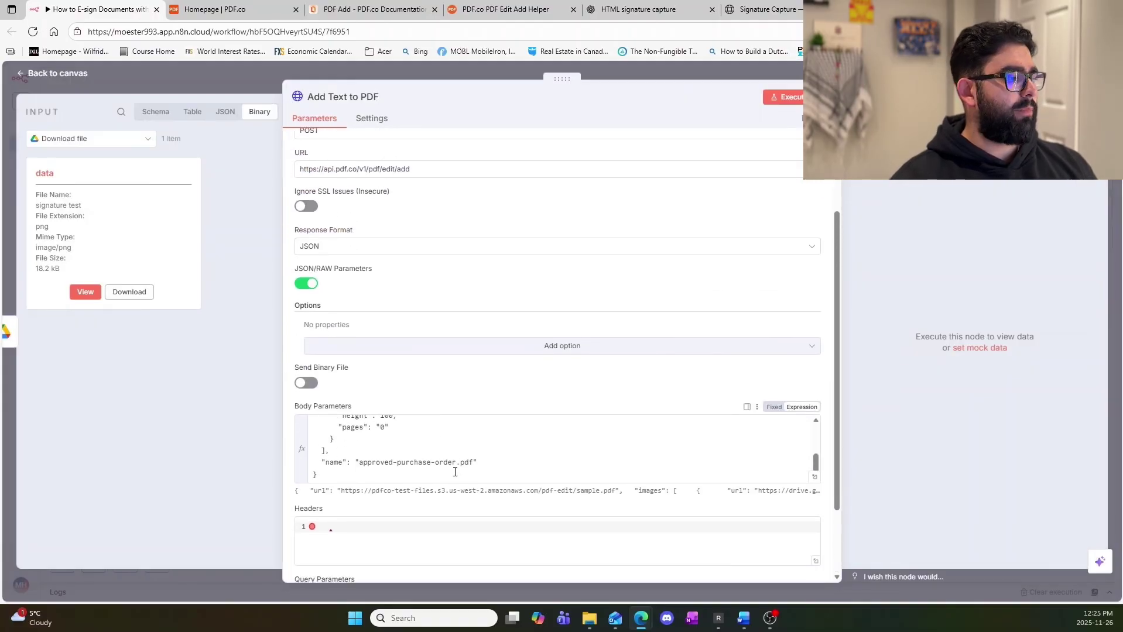
scroll(413, 505, up, 4)
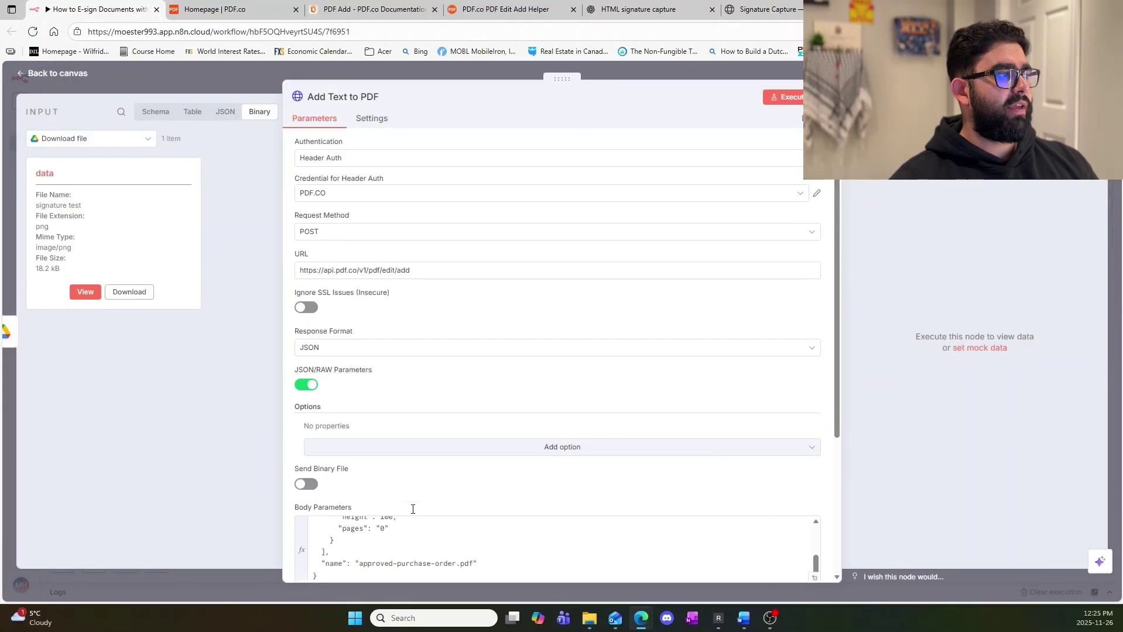
click(785, 97)
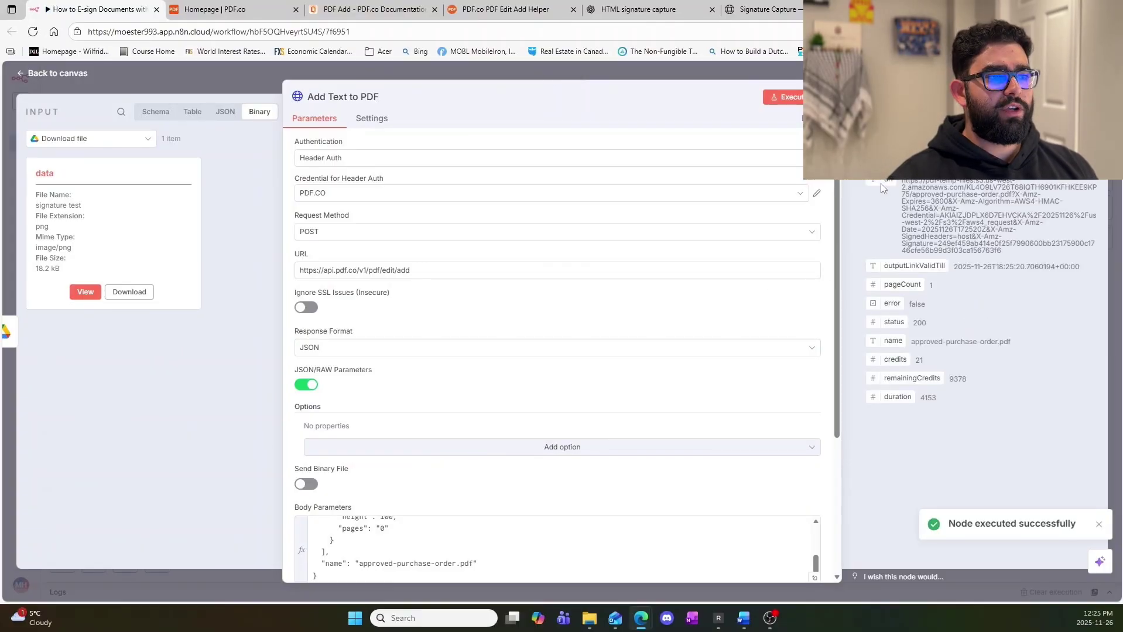
drag(1023, 244, 904, 187)
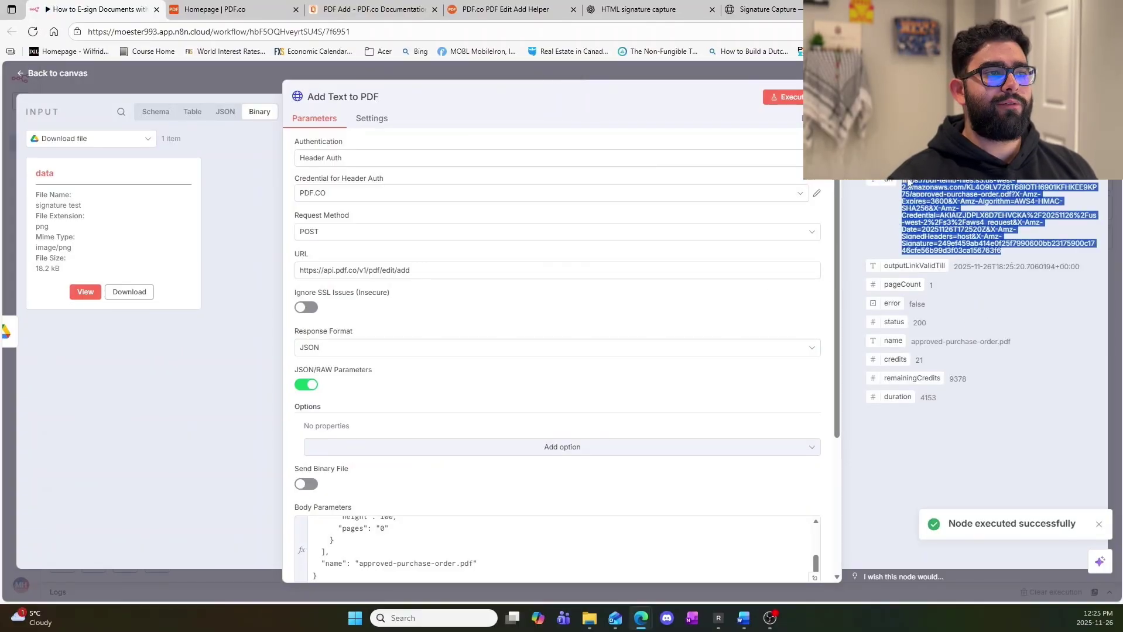
Return to the canvas and add an HTTP Request node after the Add Text to PDF node
key(Escape)
click(859, 341)
text(http)
click(986, 215)
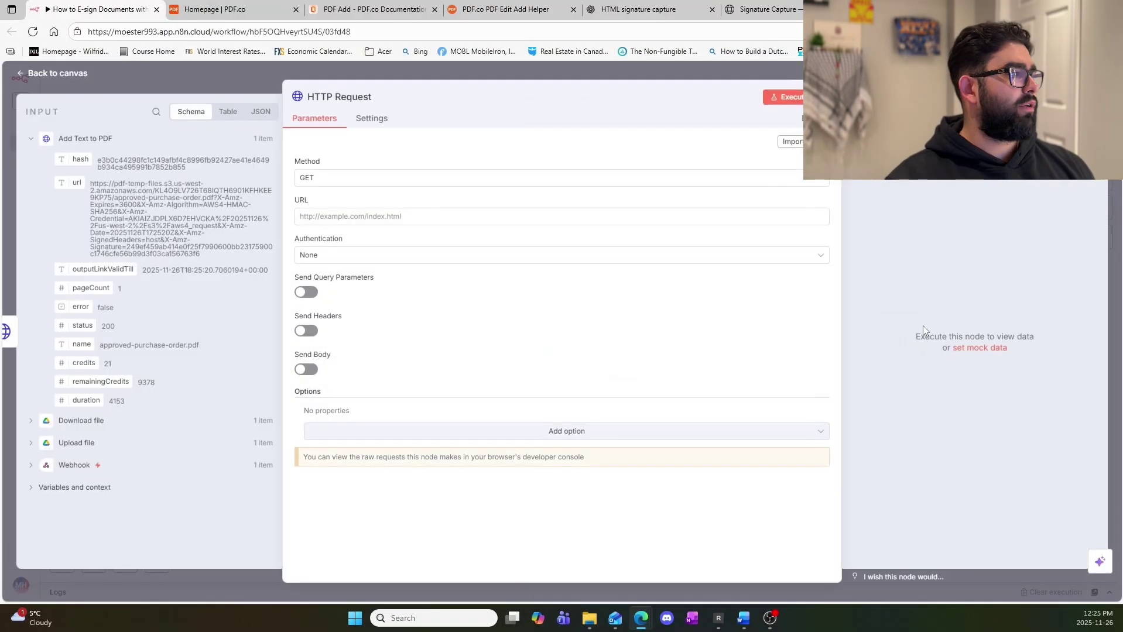
Set the HTTP Request URL to the PDF output's url field, {{ $json.url }}, and execute the node
drag(70, 182, 329, 216)
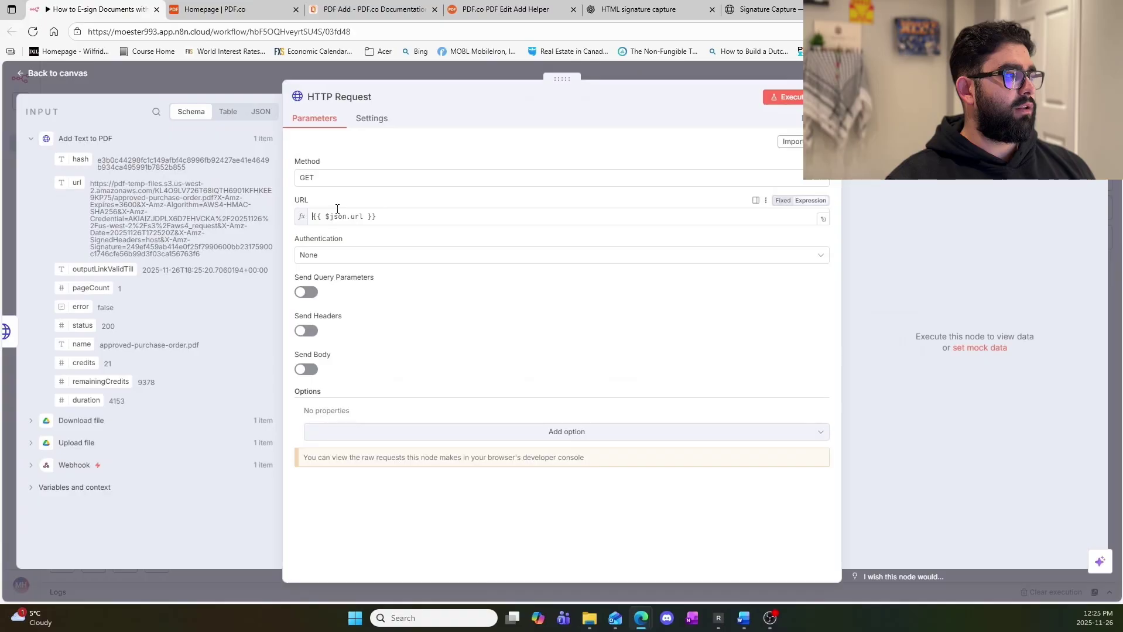
click(482, 147)
click(787, 98)
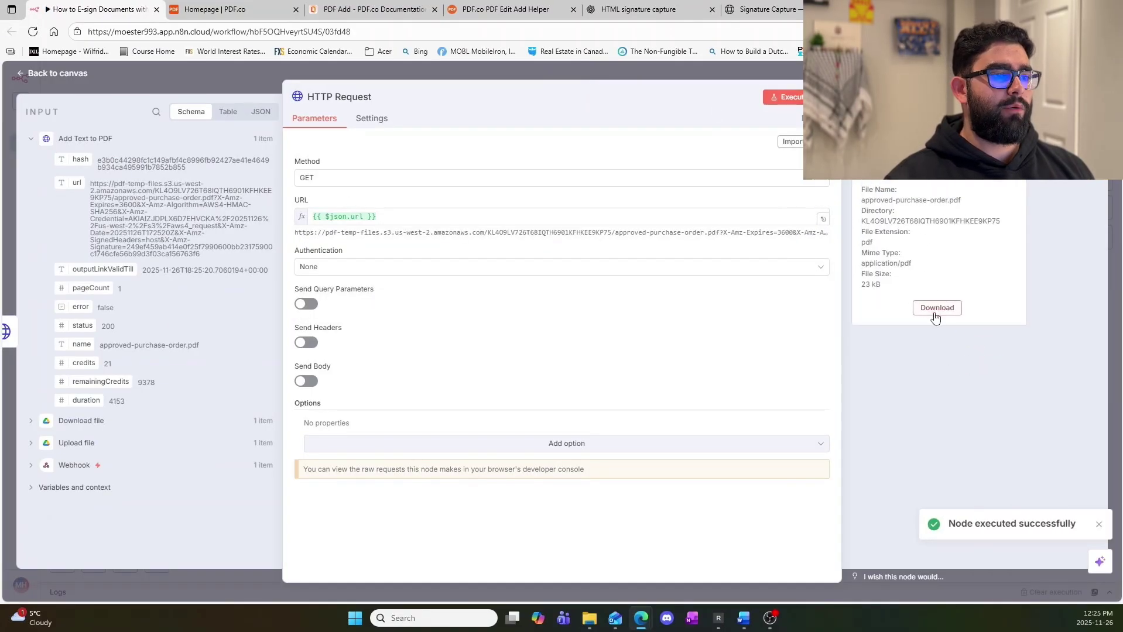
Download approved-purchase-order.pdf from the HTTP Request output, open it and compare it with the original sample PDF
click(932, 316)
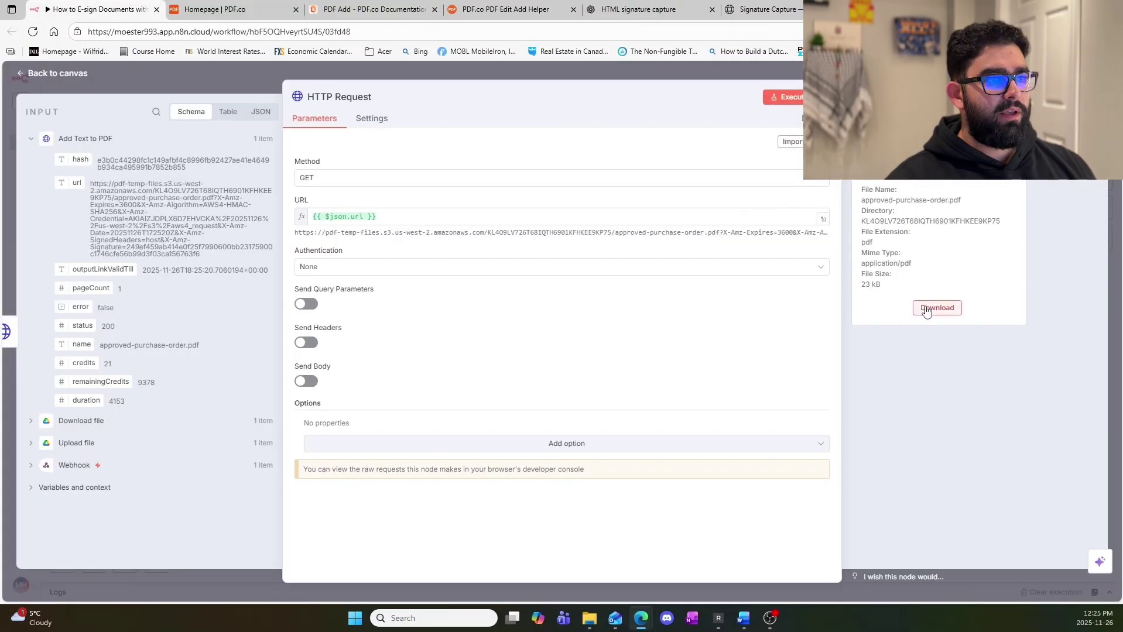
click(936, 307)
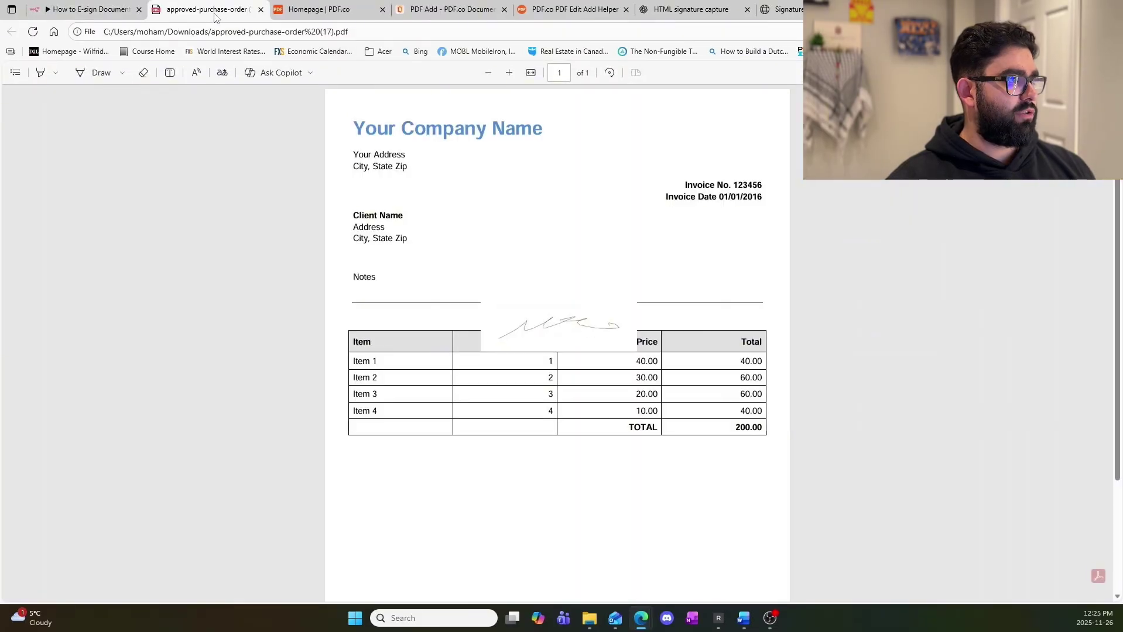
click(831, 9)
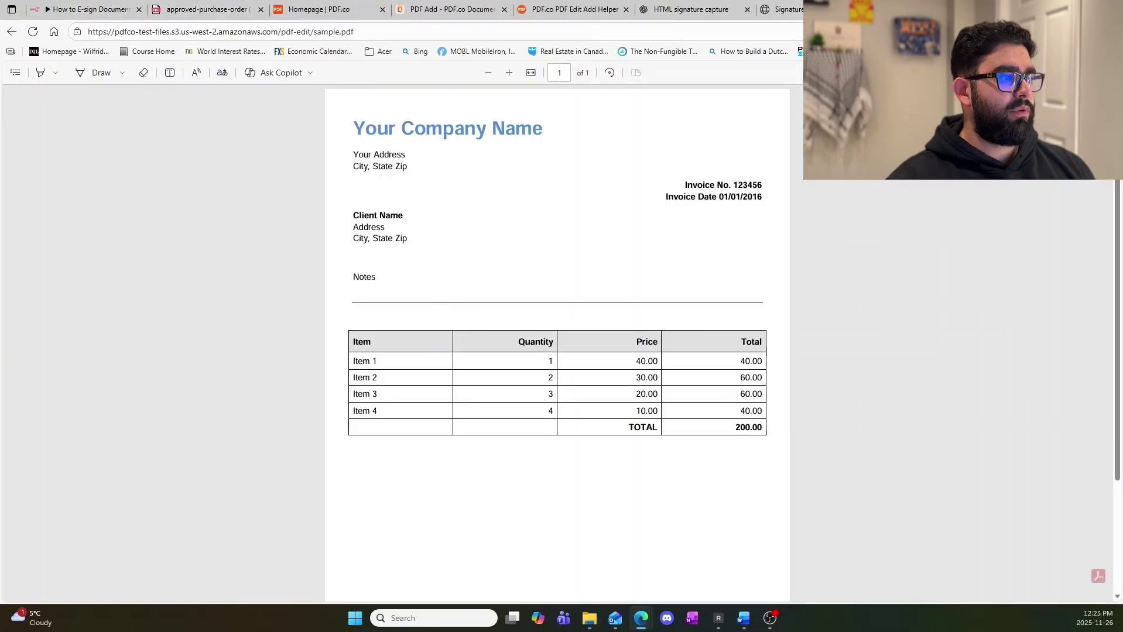
Open the Add Text to PDF node's body parameters in the expression editor and compare the image position and size settings with the signed PDF
click(165, 5)
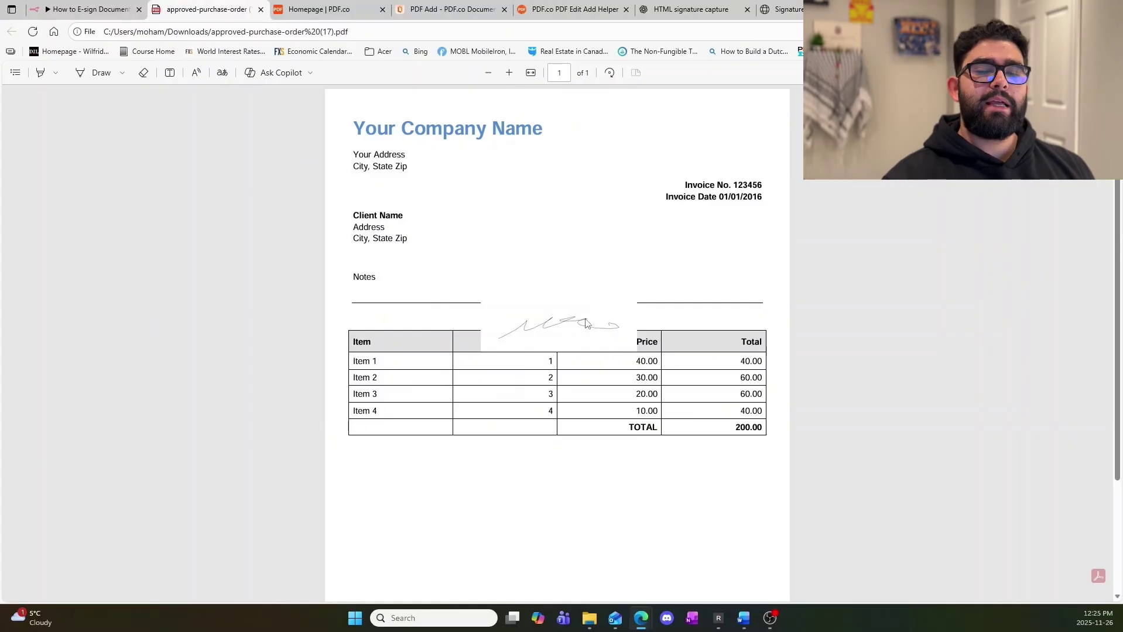
click(85, 7)
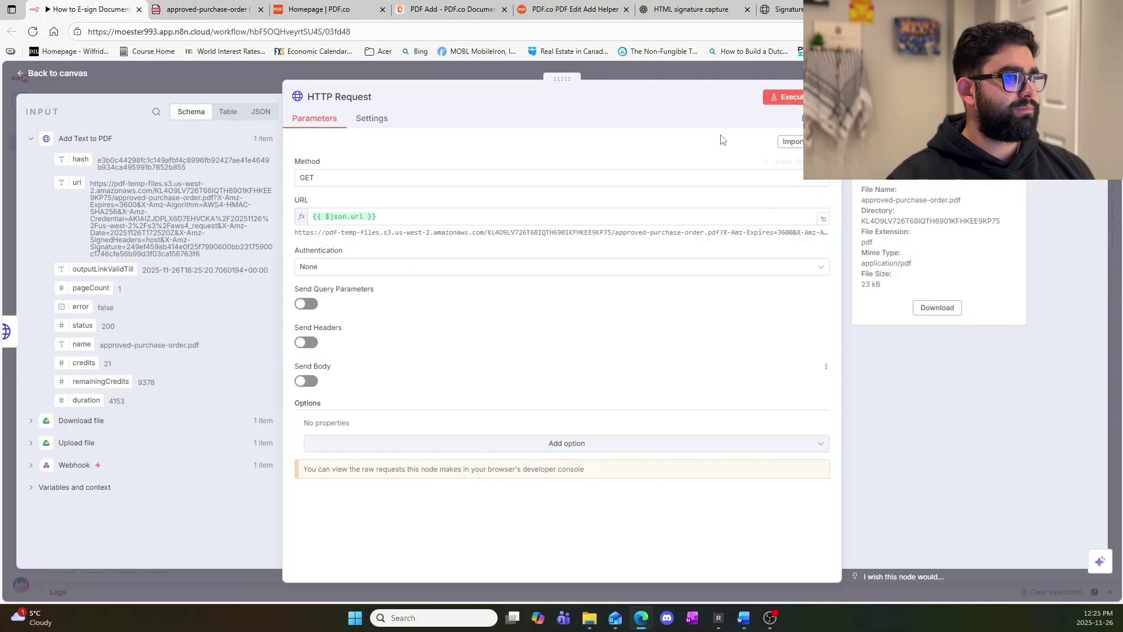
click(713, 77)
double_click(784, 345)
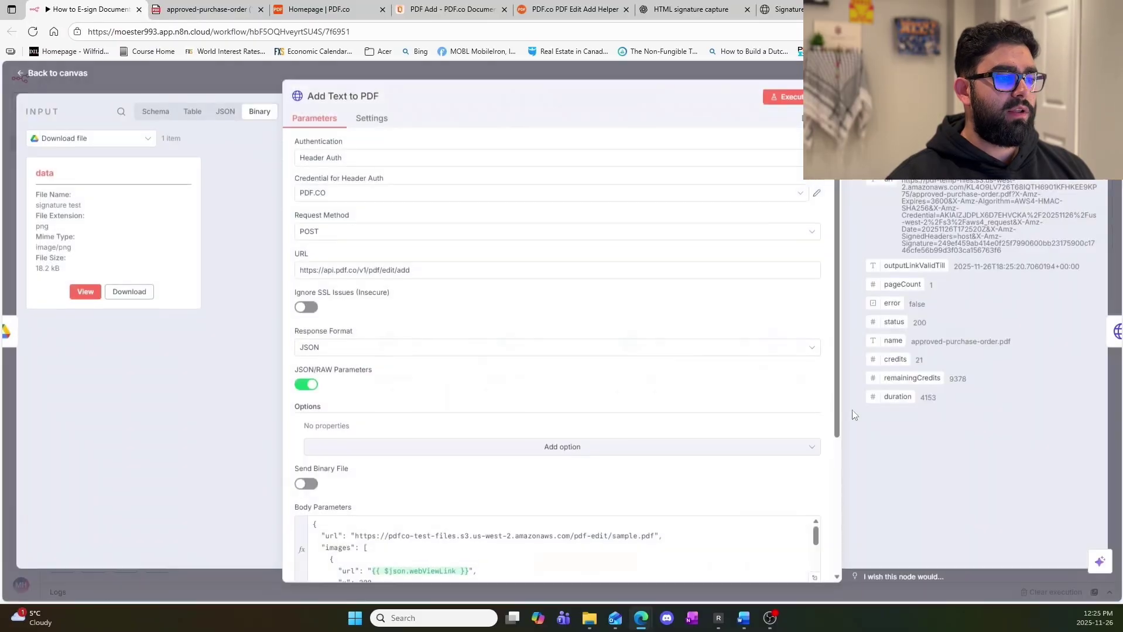
scroll(707, 454, down, 2)
click(814, 461)
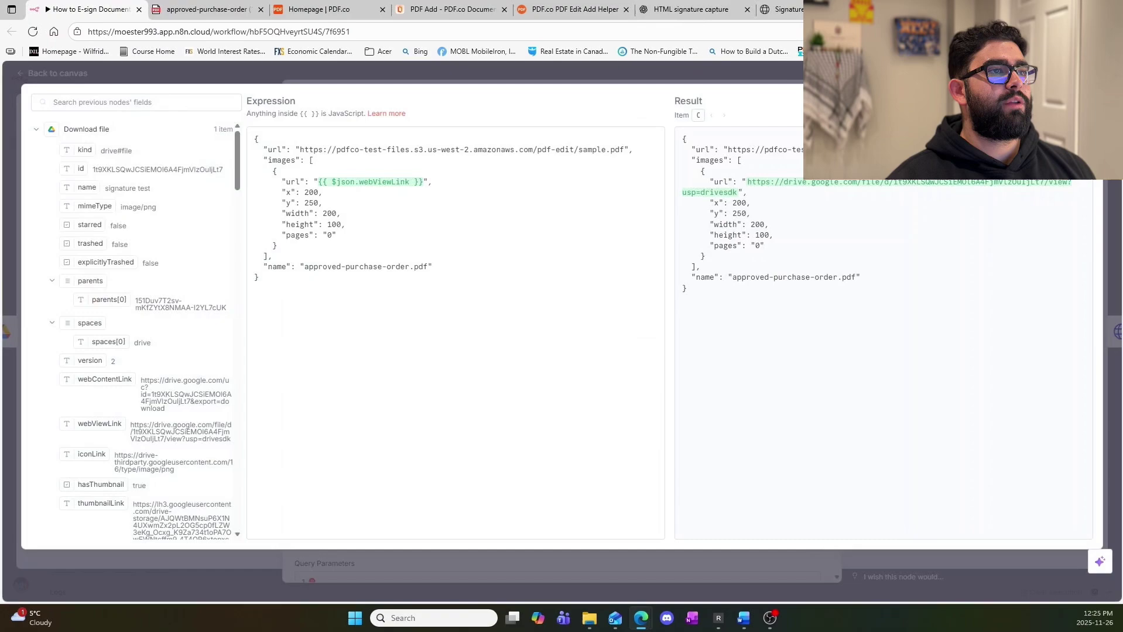
click(186, 9)
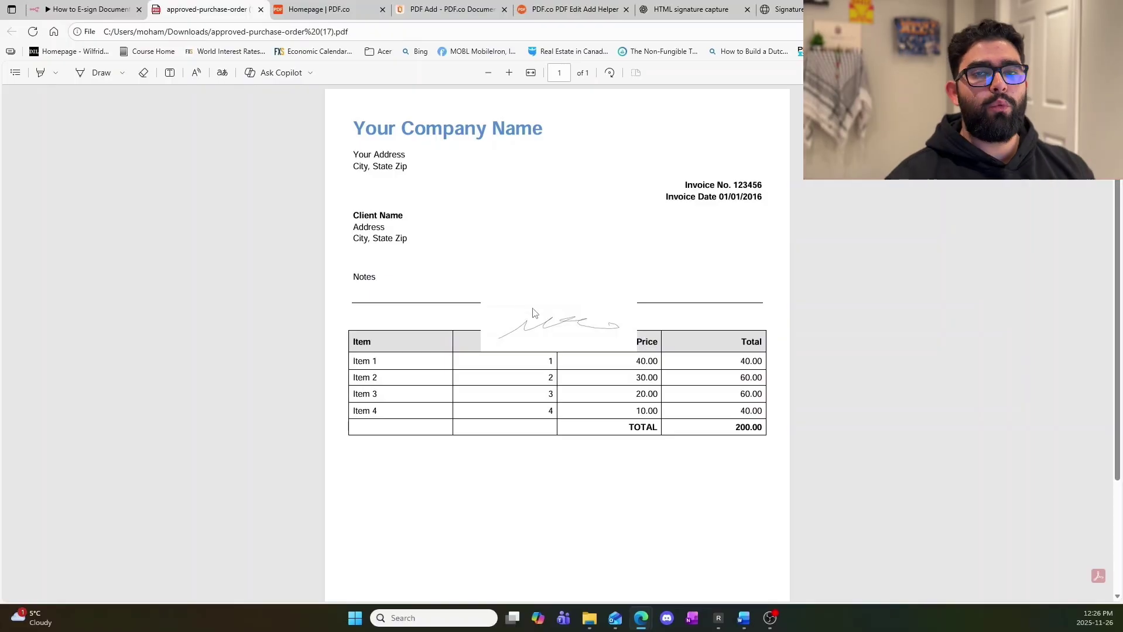
Switch to the PDF.co PDF Inspector, close the open text properties and load approved-purchase-order (17).pdf from Downloads
click(448, 10)
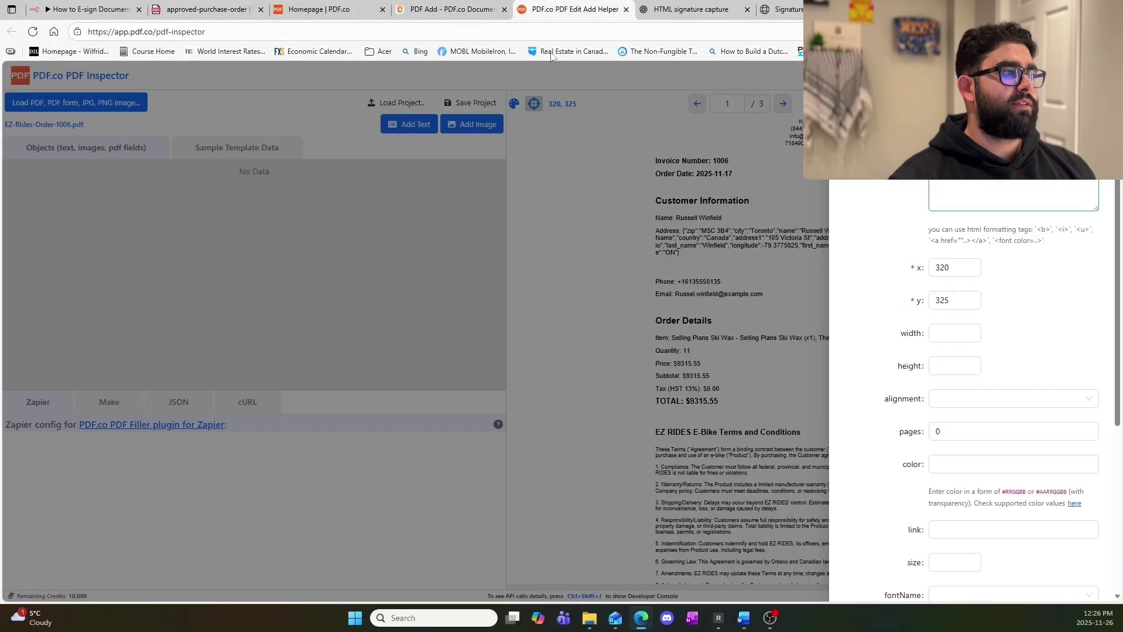
click(560, 9)
click(609, 271)
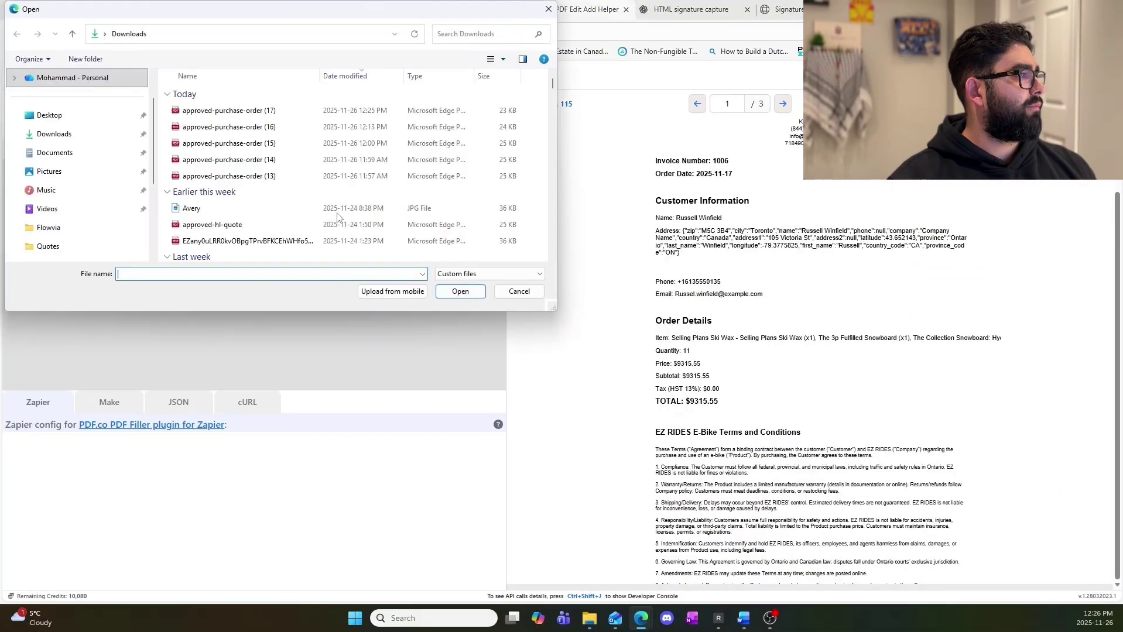
double_click(230, 110)
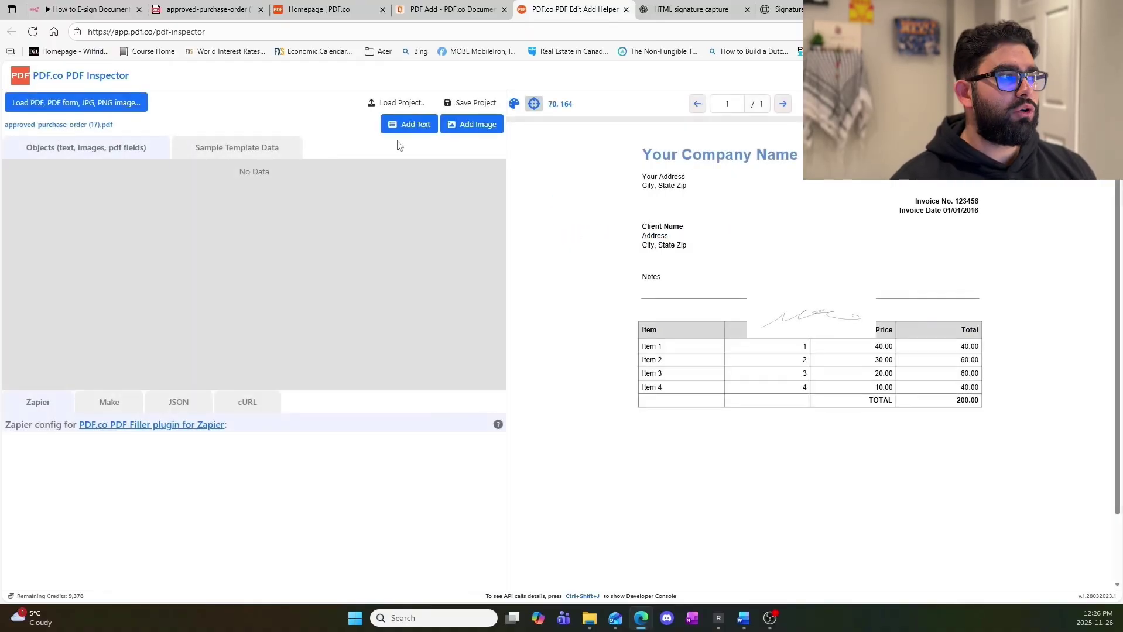
Add a text object below the invoice date at about x 338, y 168 and open its properties to examine the coordinates
click(406, 126)
drag(684, 131, 921, 233)
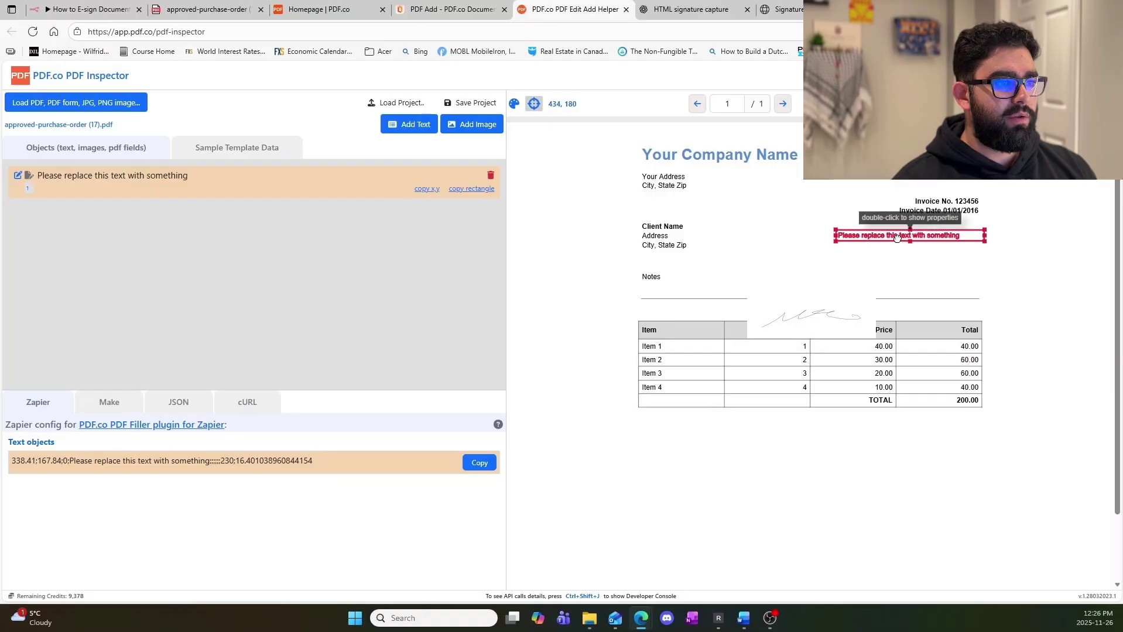
double_click(898, 236)
click(975, 245)
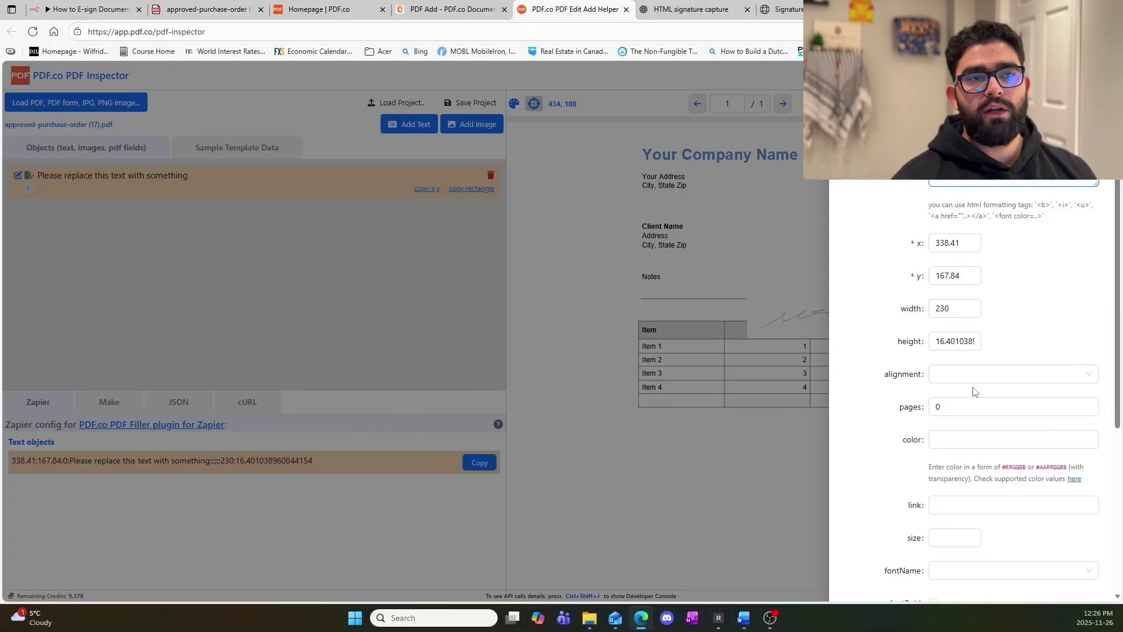
Return to the n8n workflow canvas, closing the expression editor and node, and review the signature capture page against the workflow
click(95, 6)
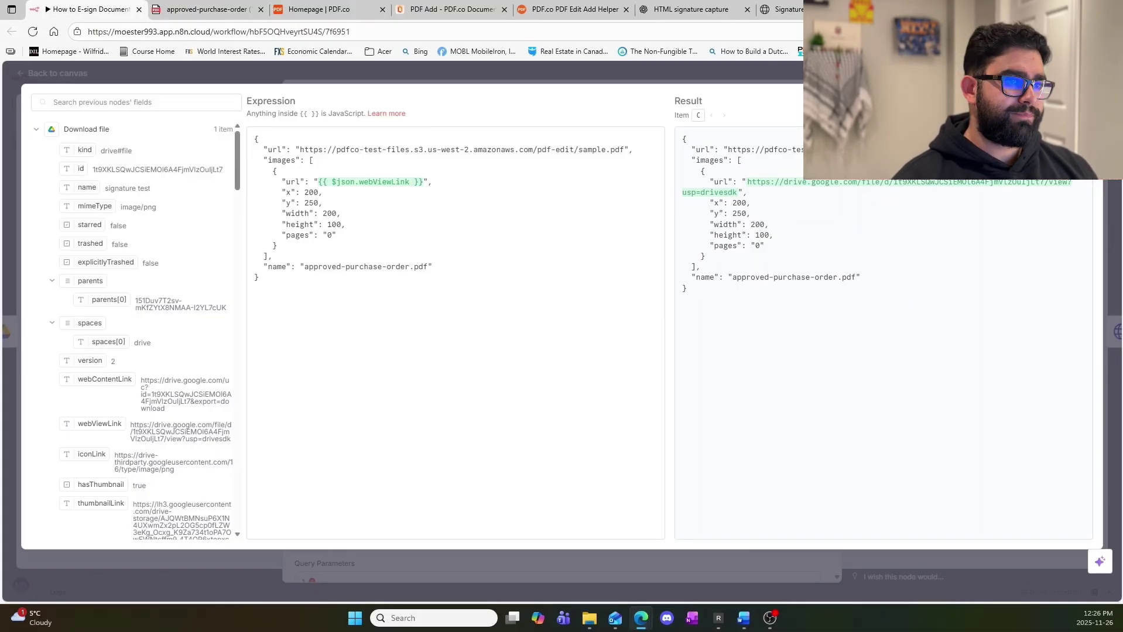
key(Escape)
key(Escape)
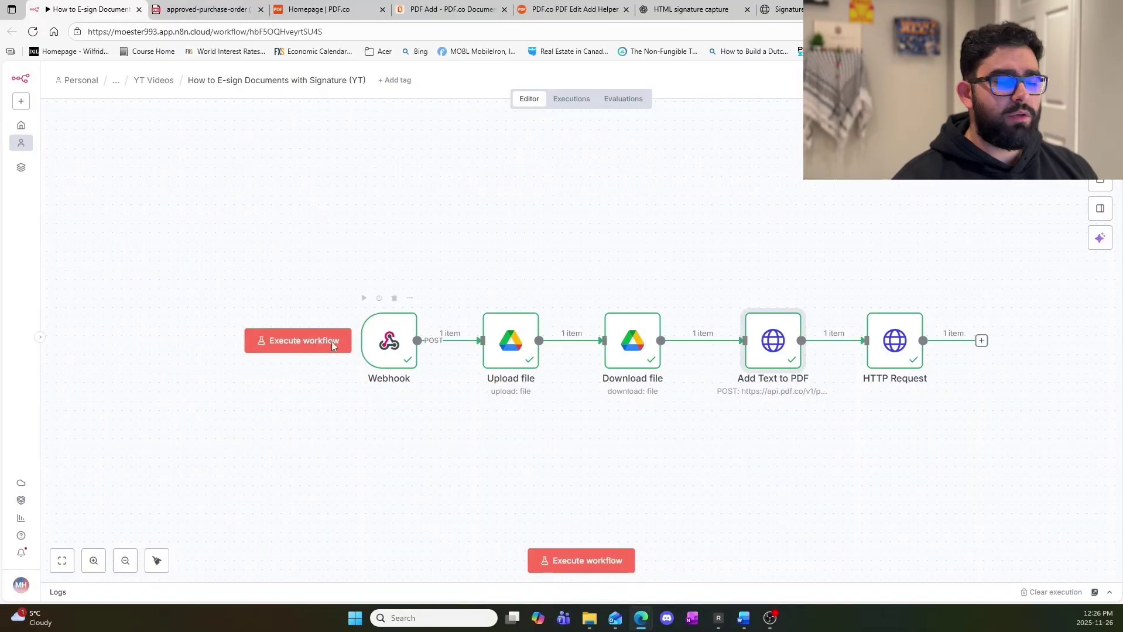
click(780, 10)
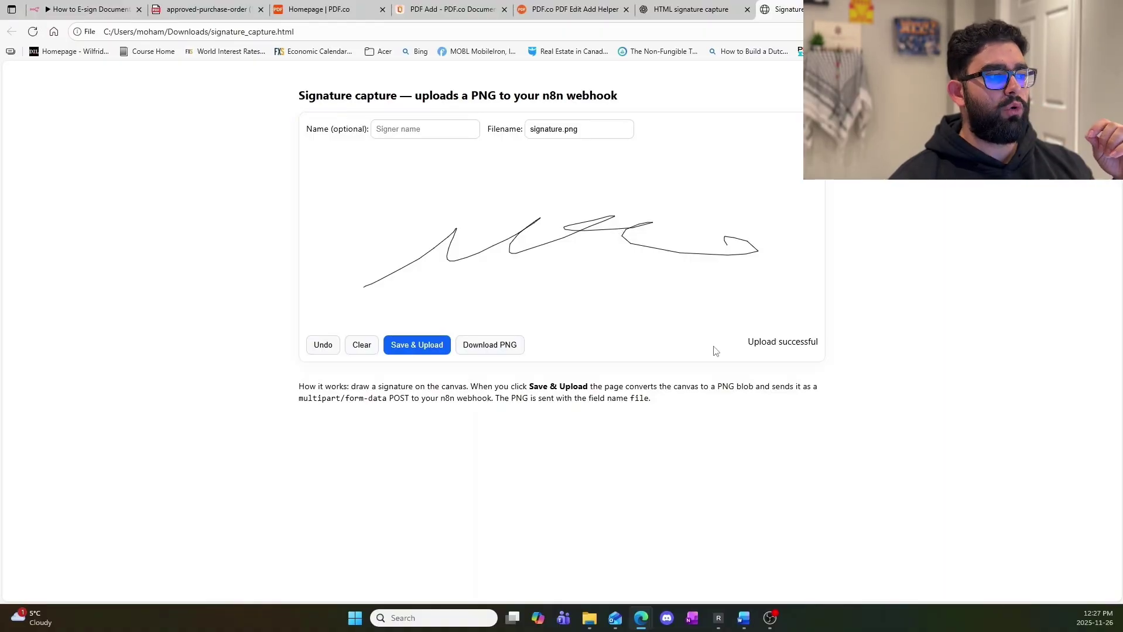
click(88, 9)
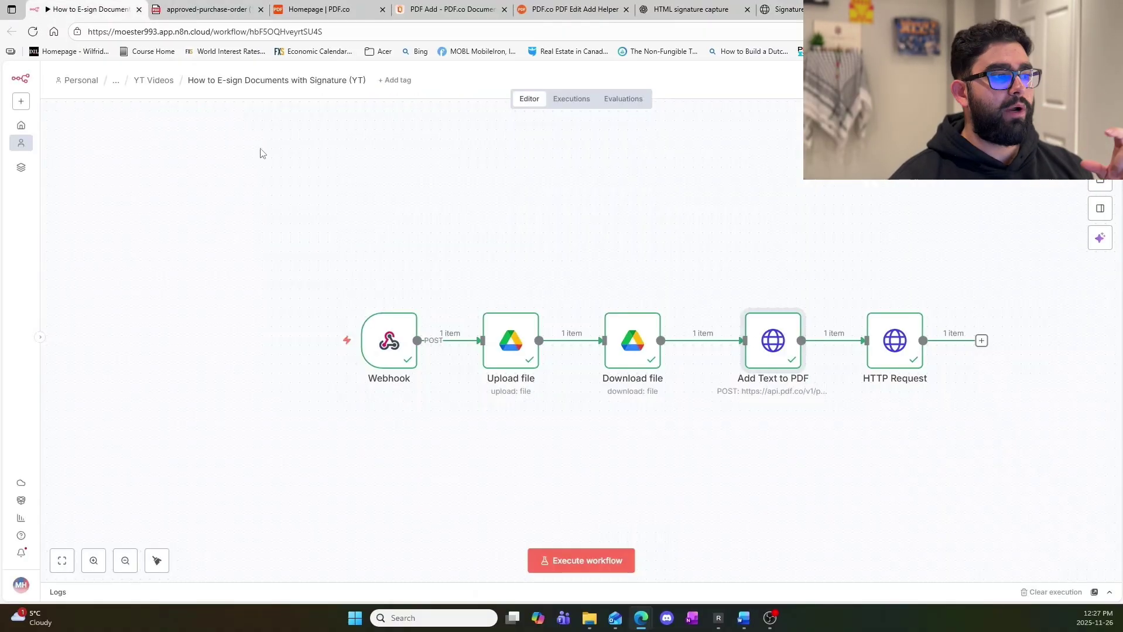